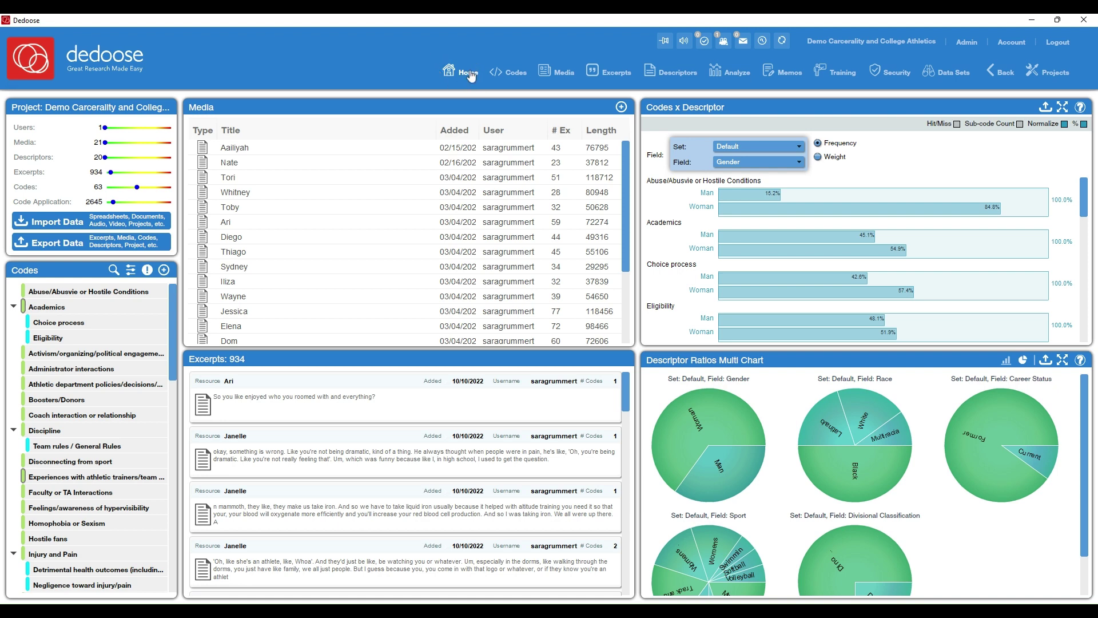
Open the Analyze workspace and keep Gender as the Codes x Descriptor chart's field.
click(736, 81)
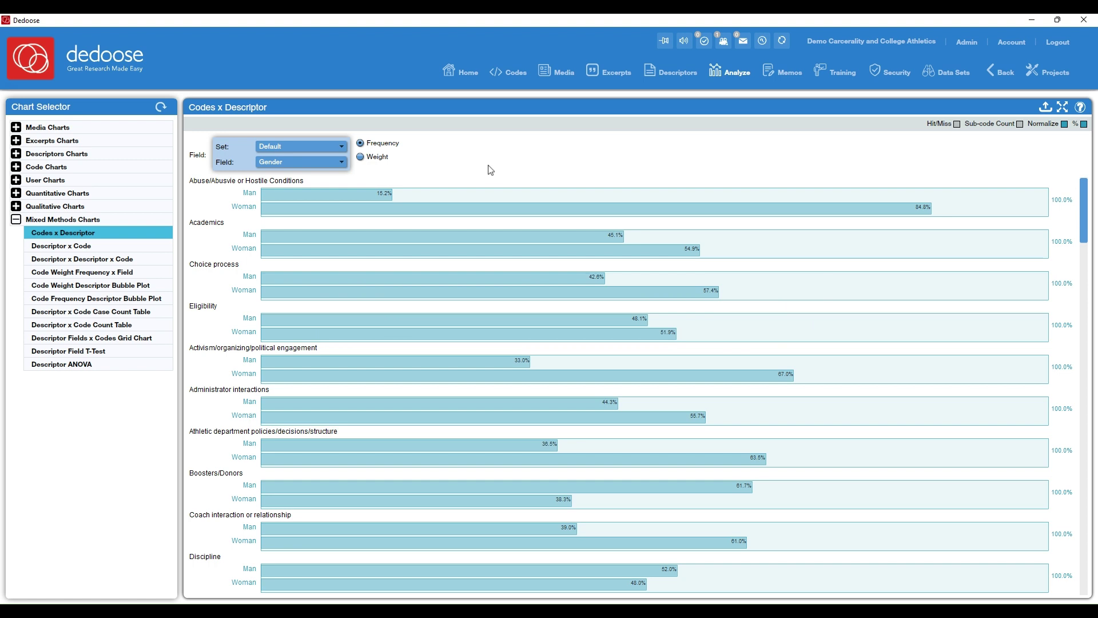
click(288, 165)
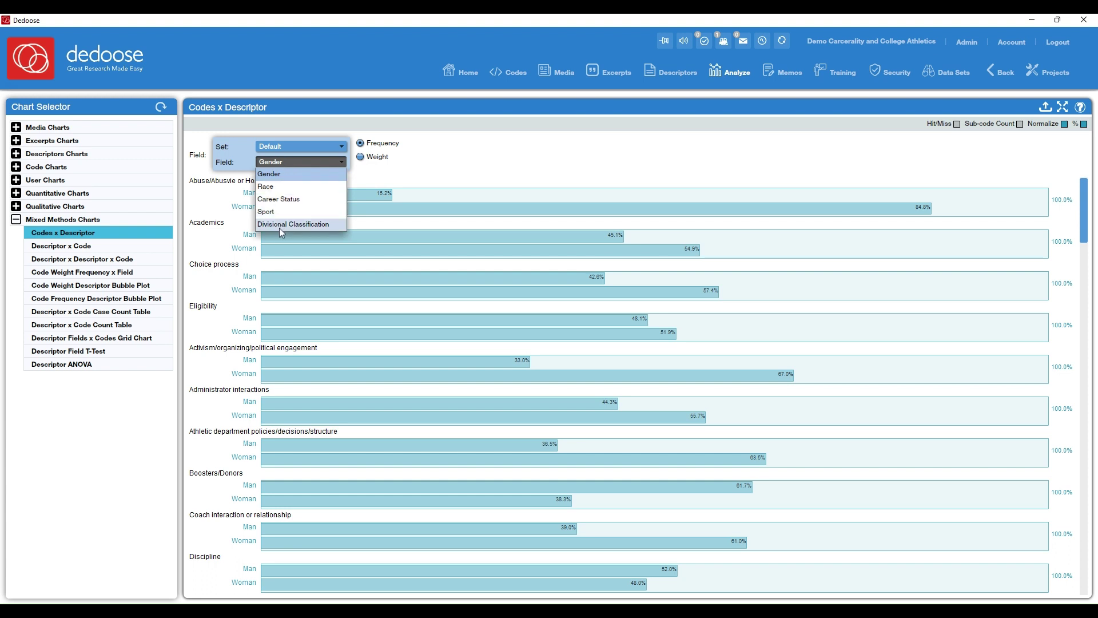
click(292, 174)
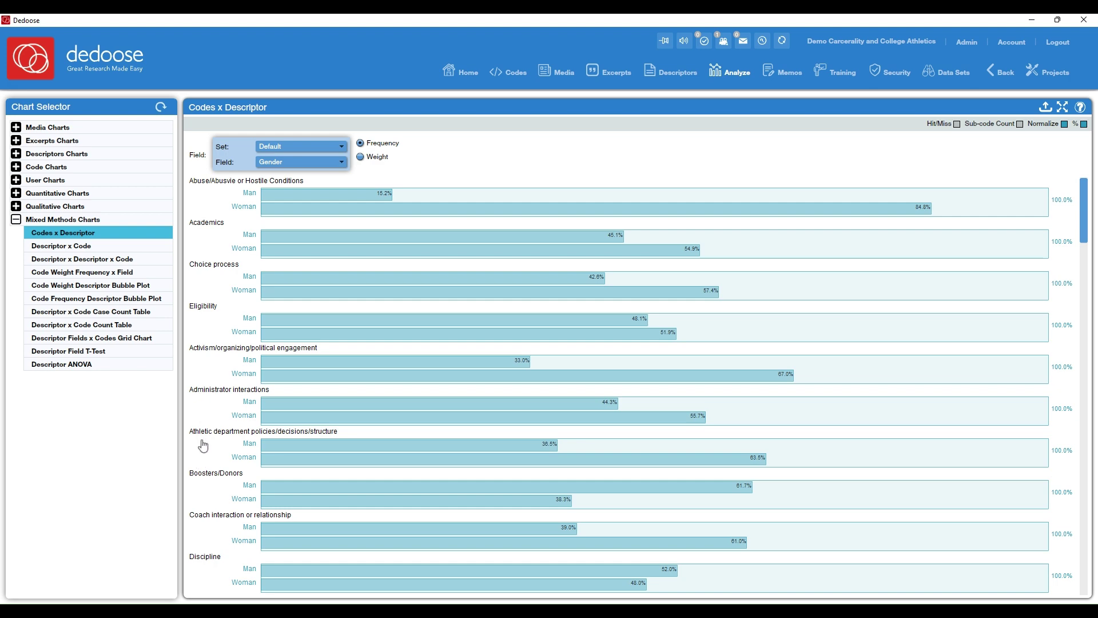
Inspect the Gender bars, including women's Abuse/Abusive or Hostile Conditions at 84.8%.
scroll(197, 292, down, 5)
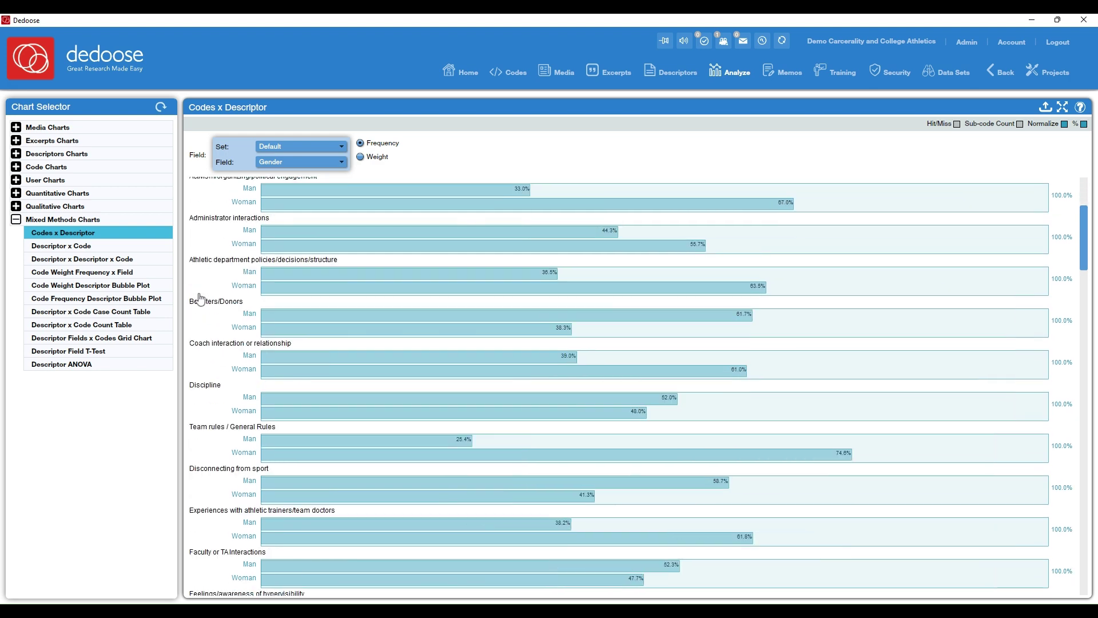
scroll(215, 350, up, 5)
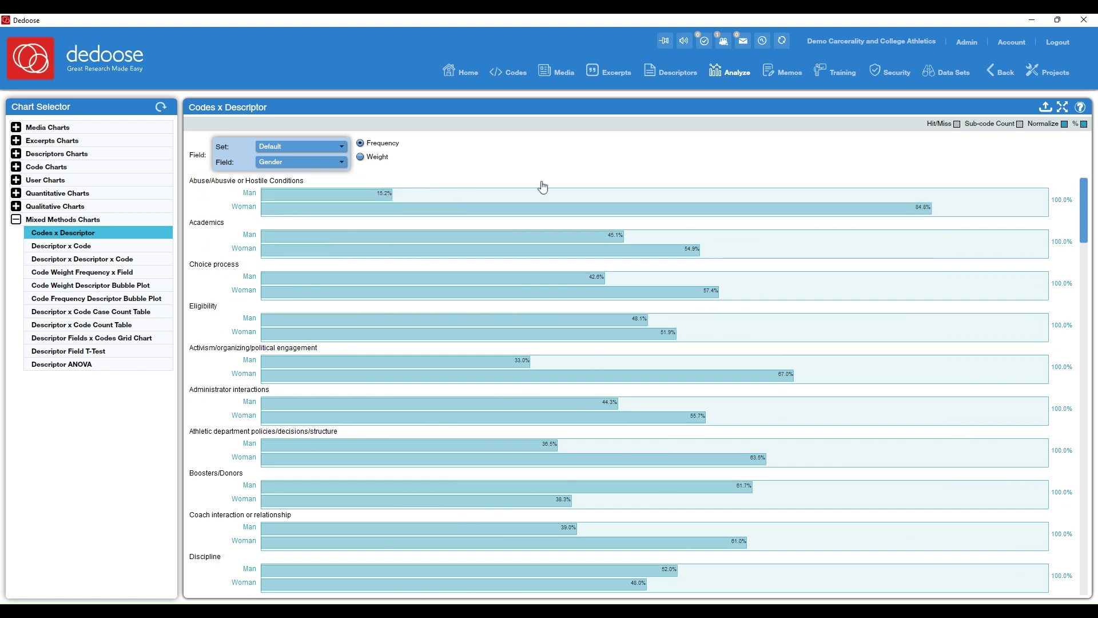
mouse_move(552, 235)
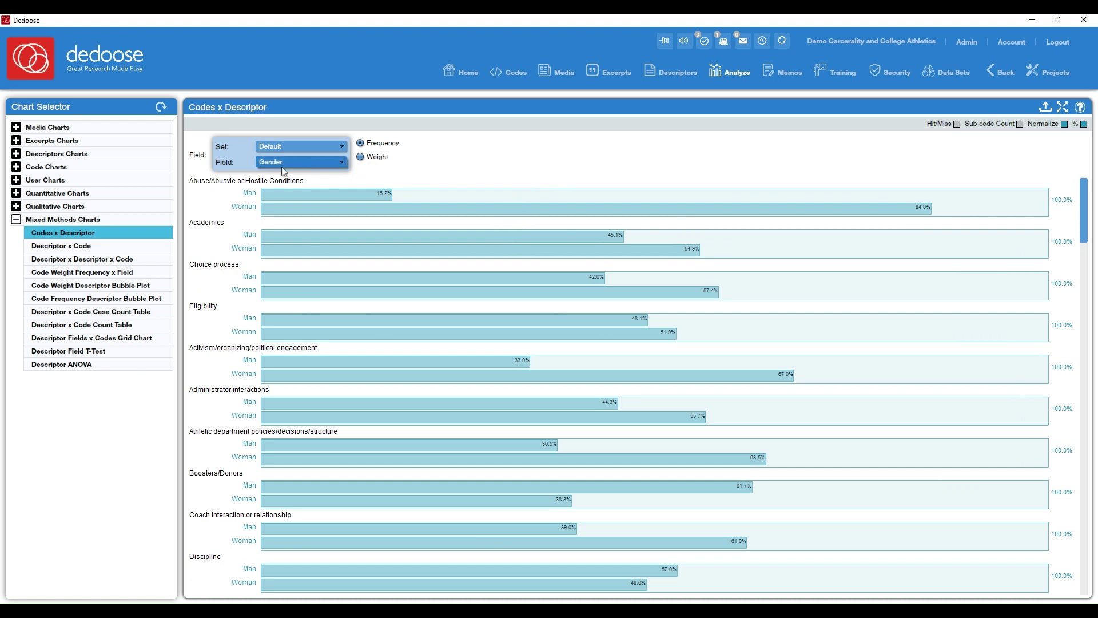
mouse_move(267, 216)
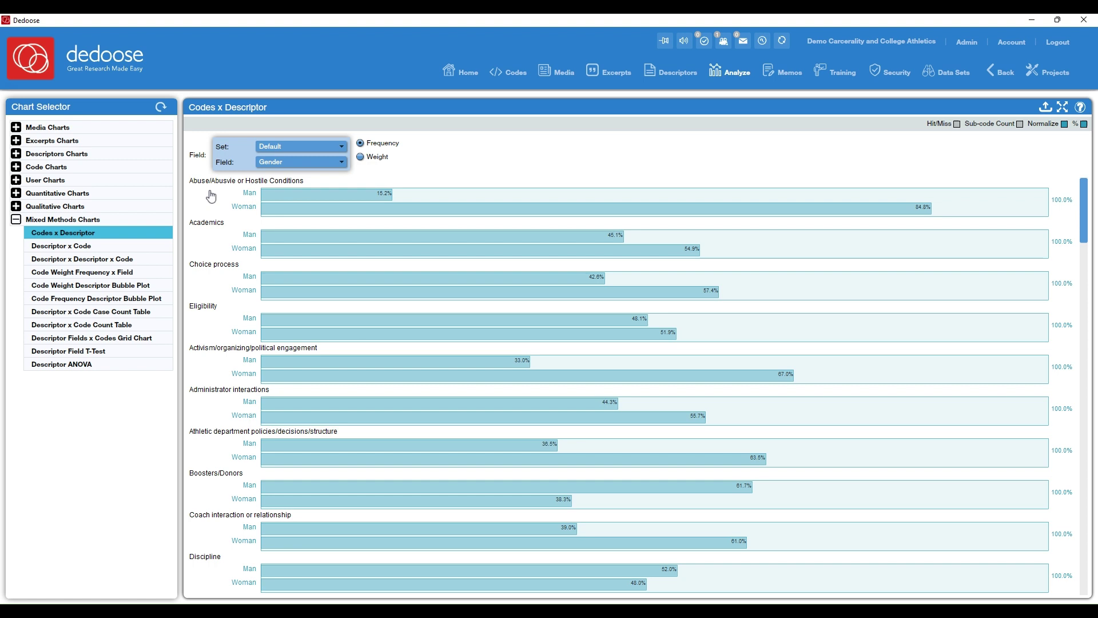
mouse_move(343, 203)
mouse_move(424, 213)
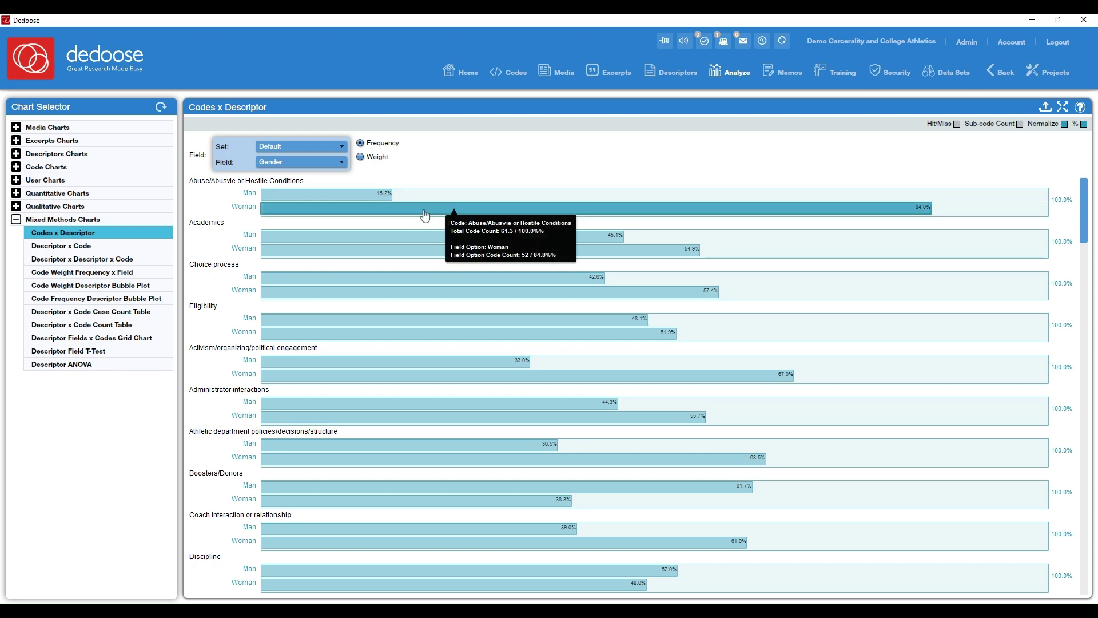
List the 52 excerpts behind women's Abuse code applications and view the first one.
click(365, 215)
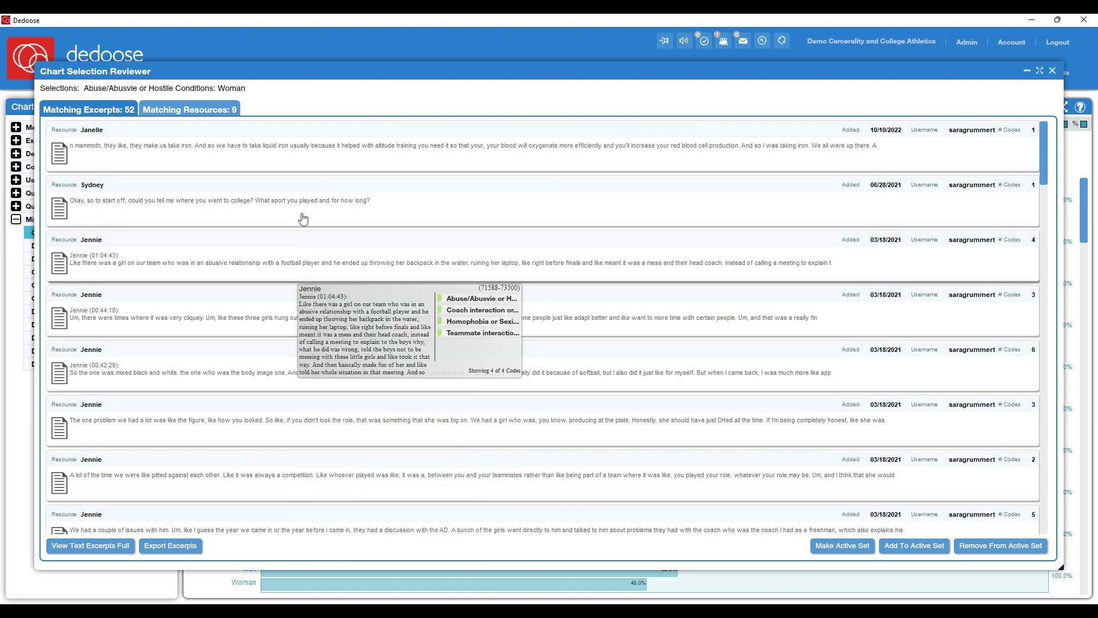
click(249, 143)
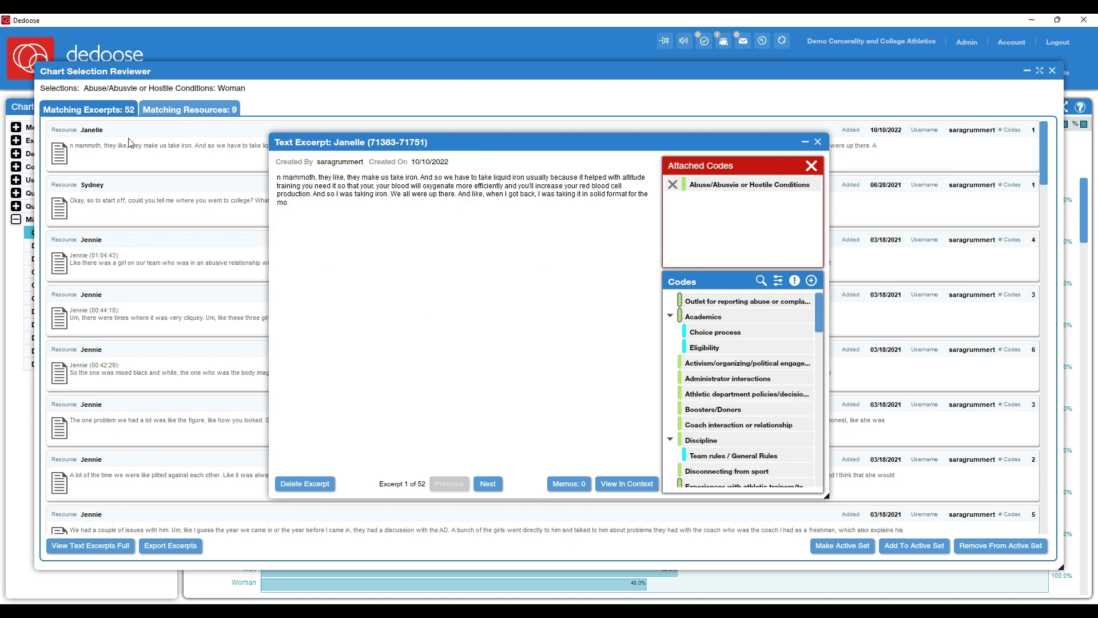
click(818, 142)
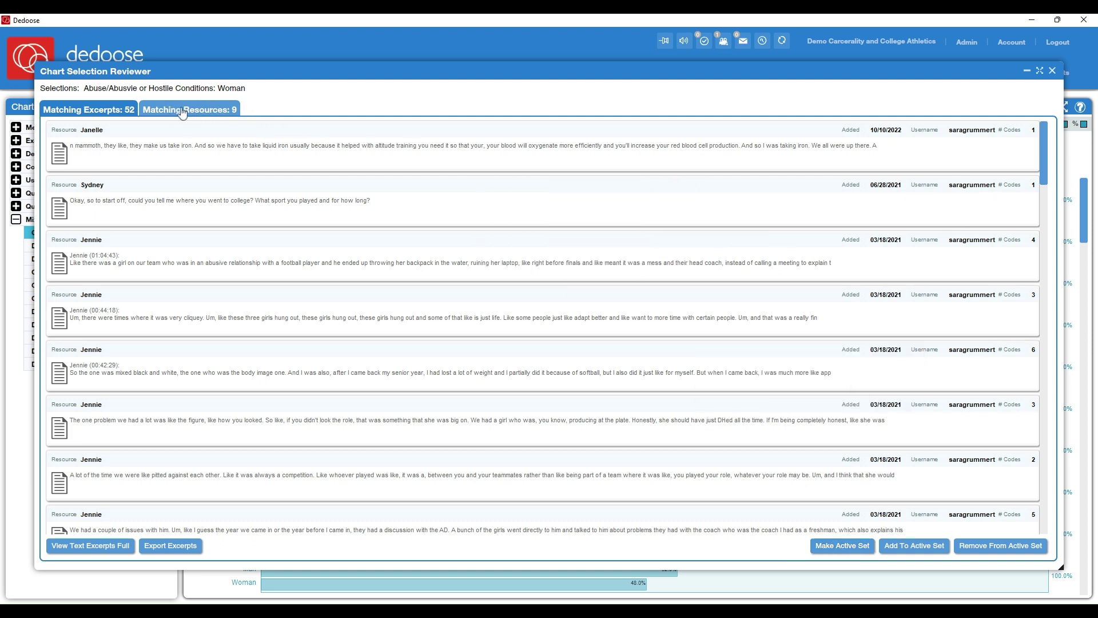
Browse the 9 matching resources, return to the excerpts, and close the reviewer.
click(209, 114)
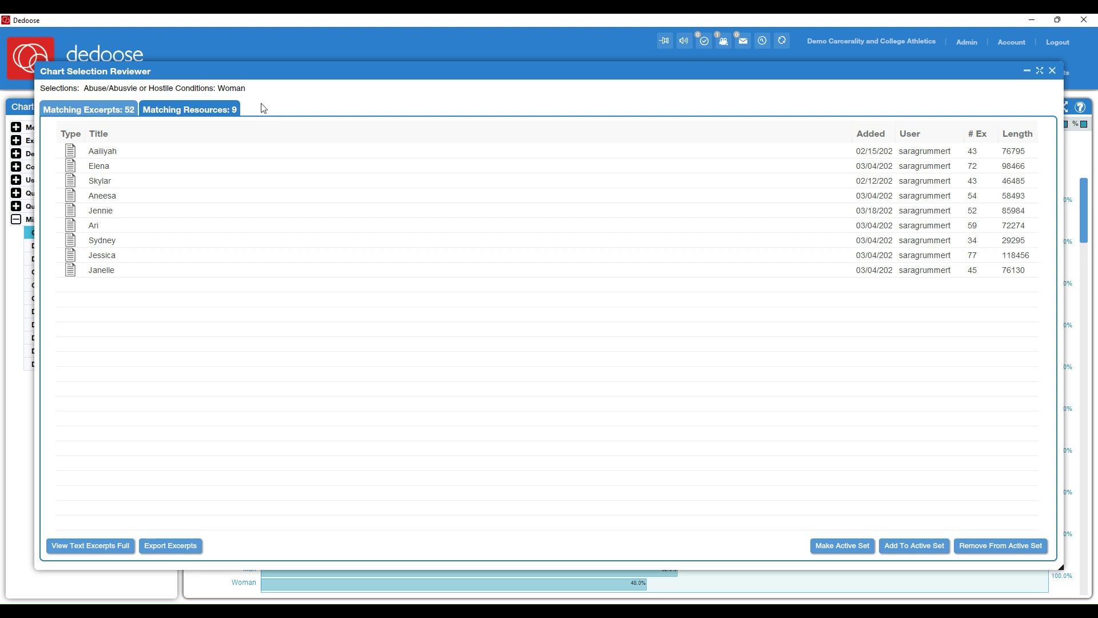
click(166, 154)
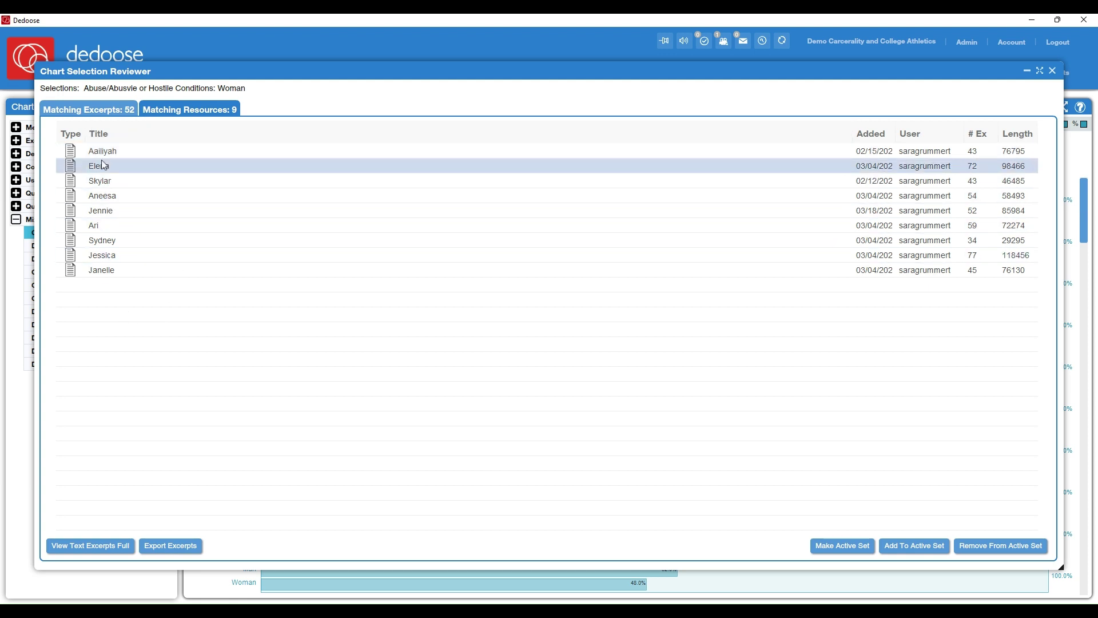
click(99, 113)
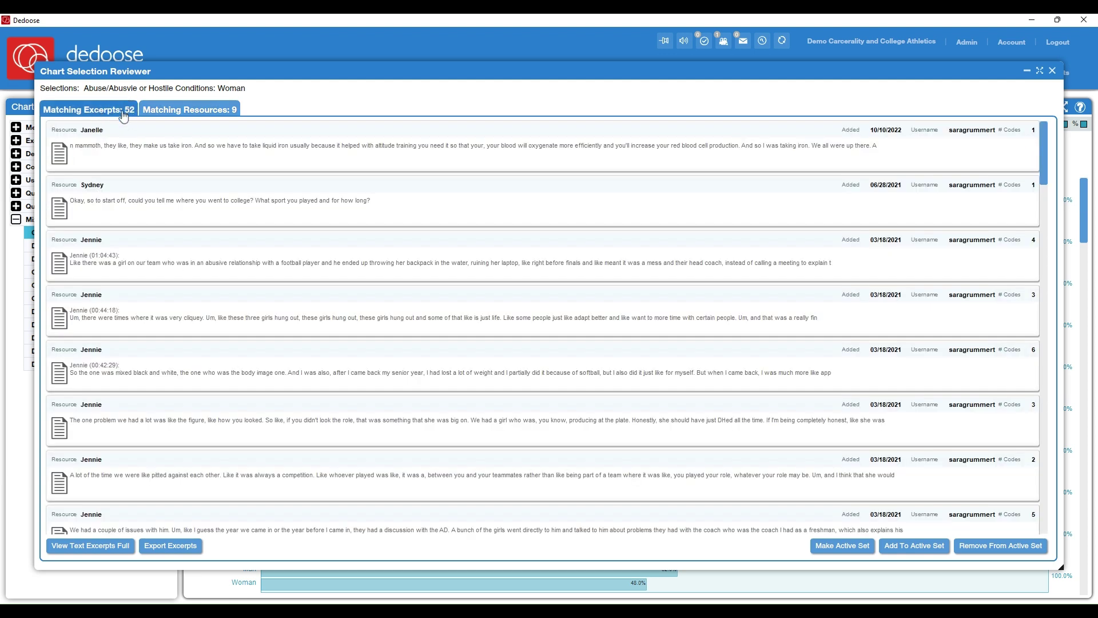
click(1051, 71)
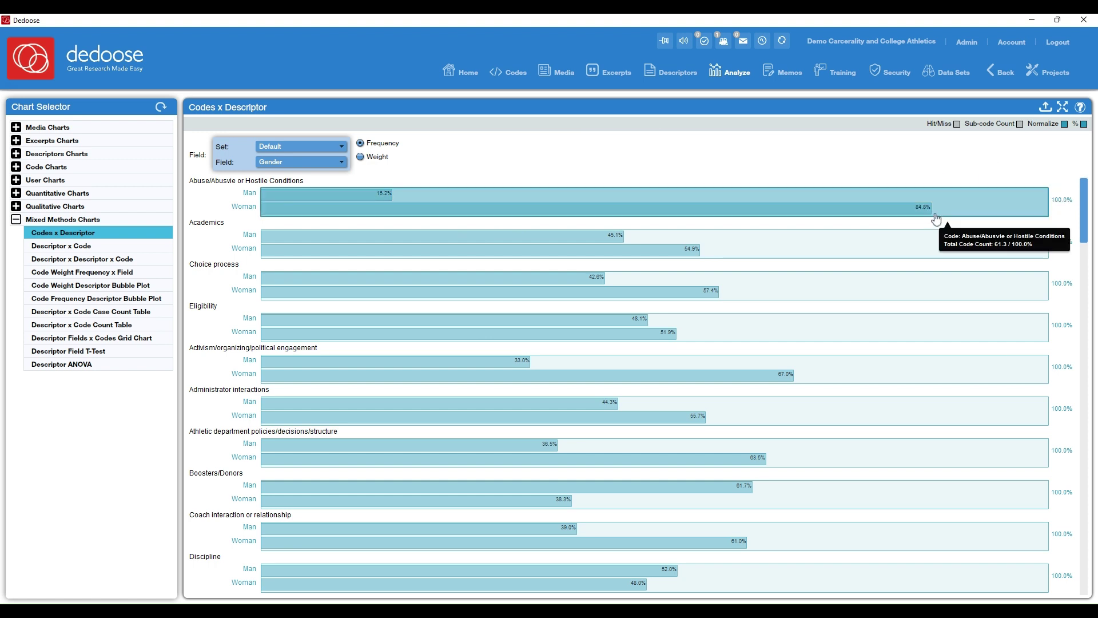
Turn off Normalize and % so the chart shows raw counts, e.g. Academics 47 Man, 107 Woman.
click(1064, 125)
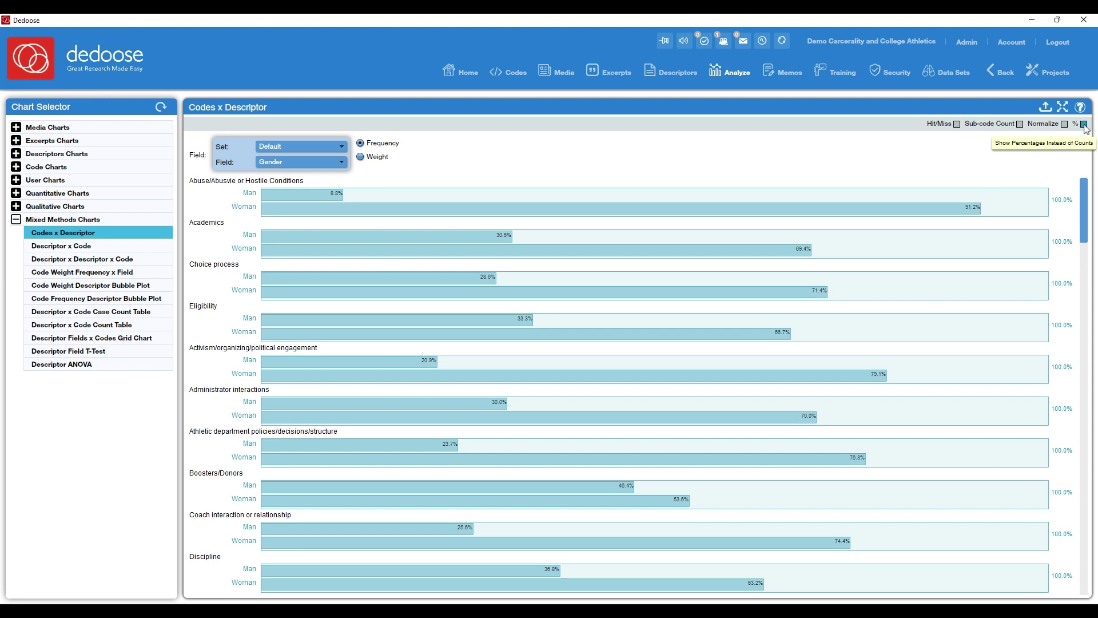
click(1083, 124)
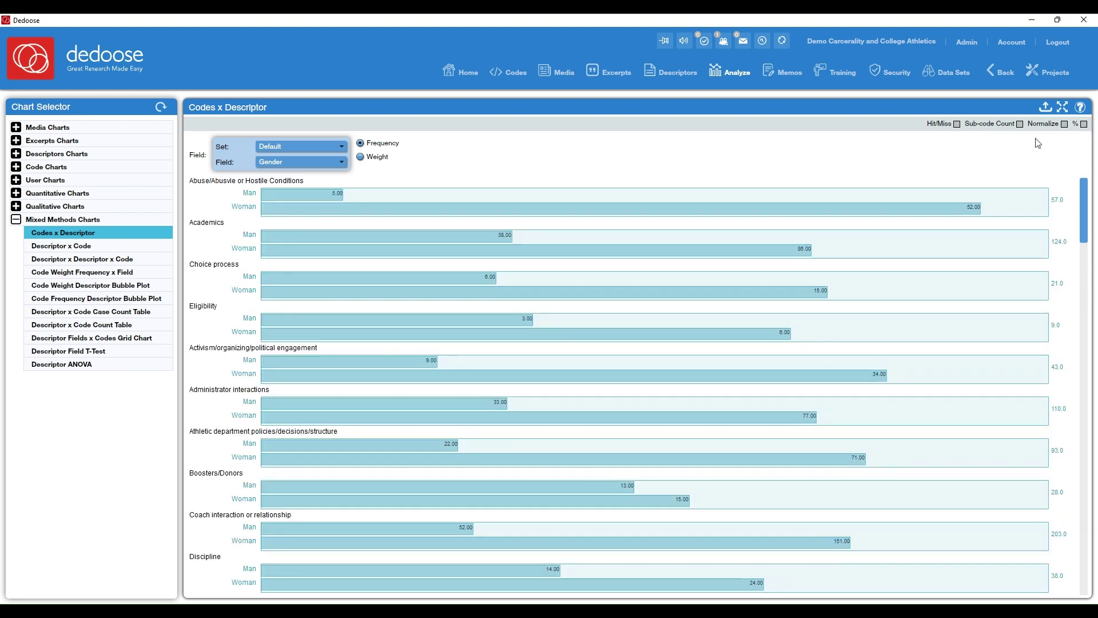
mouse_move(503, 207)
click(1020, 125)
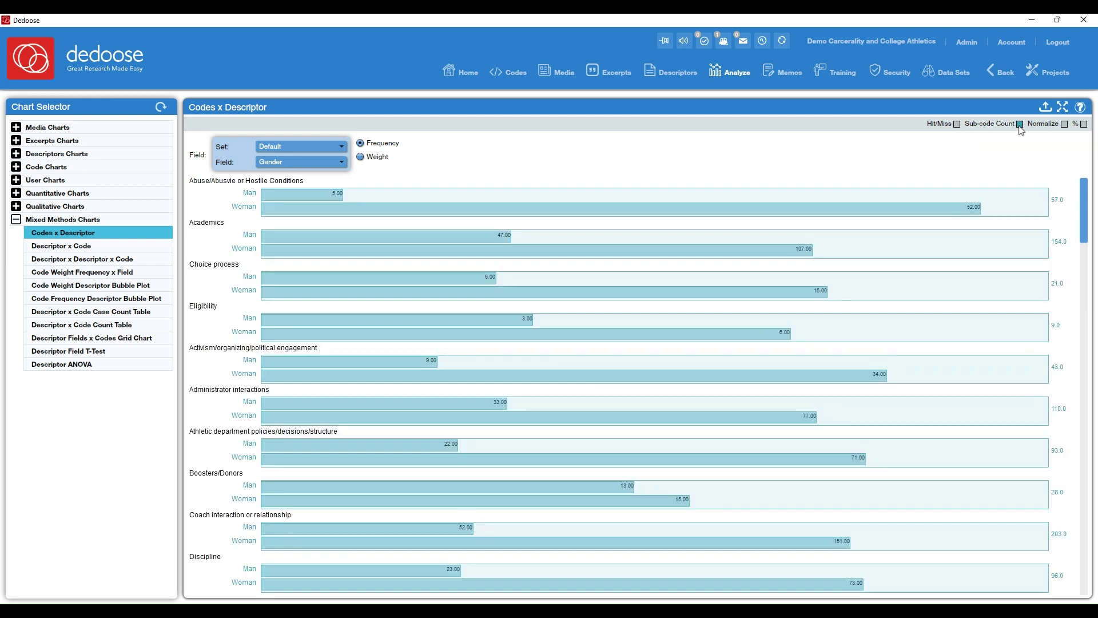
click(956, 125)
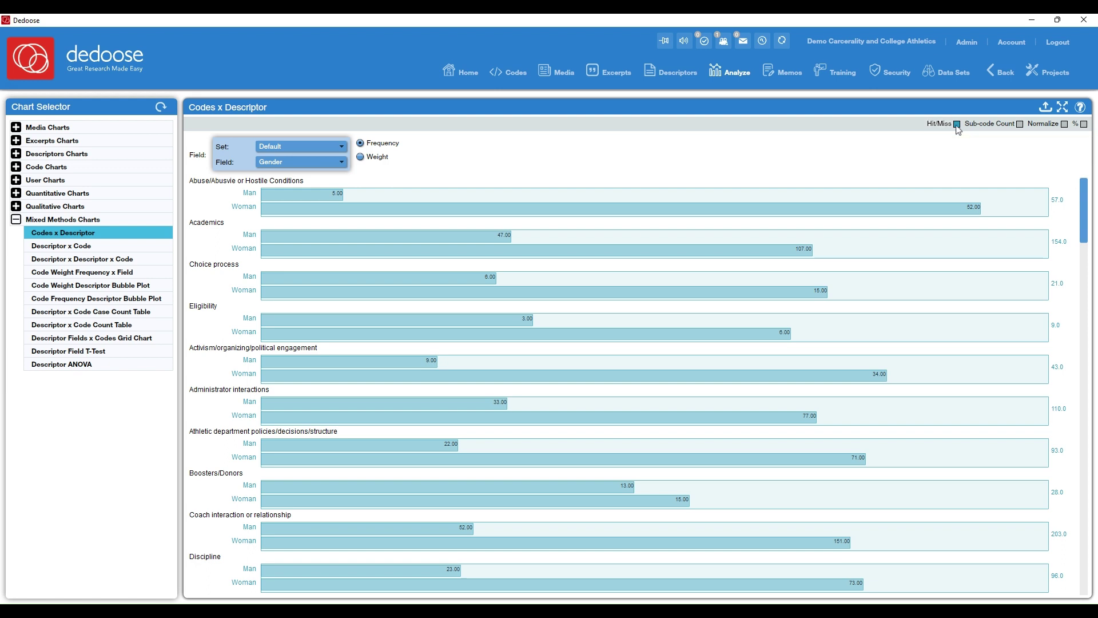
mouse_move(560, 210)
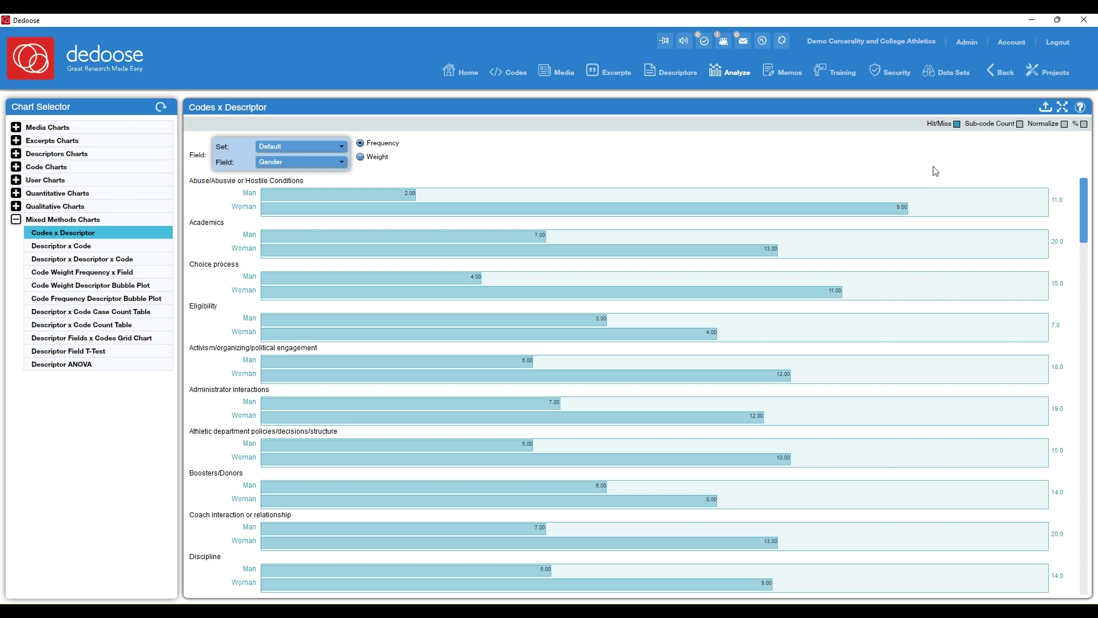
click(957, 124)
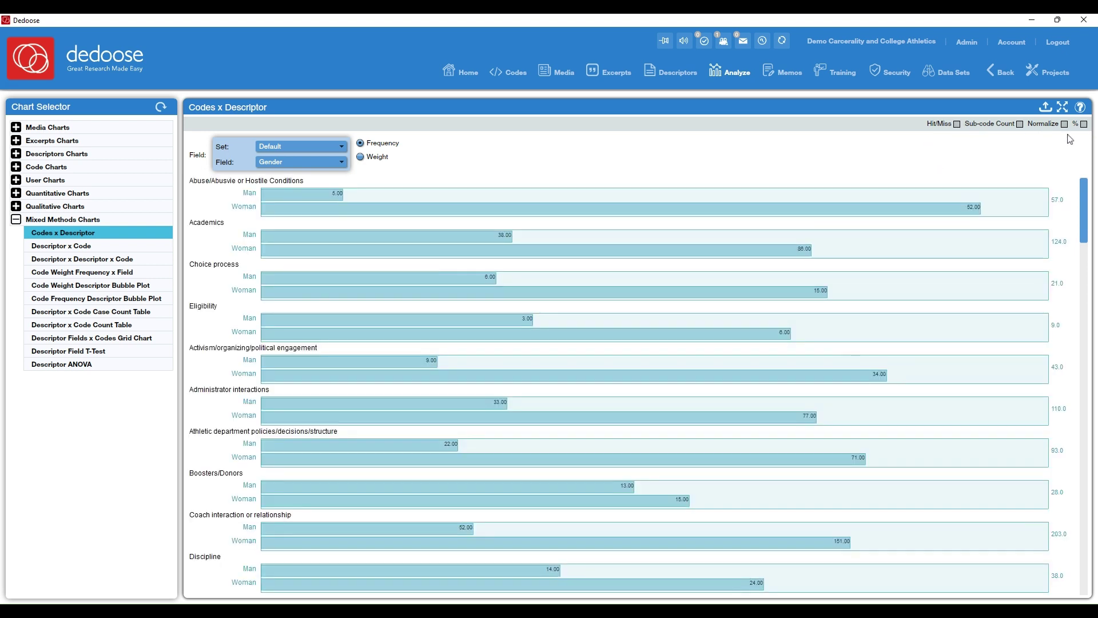
Chart Descriptors x Code for Activism/organizing/political engagement, showing Woman 67.0% versus Man 33.0%.
click(60, 250)
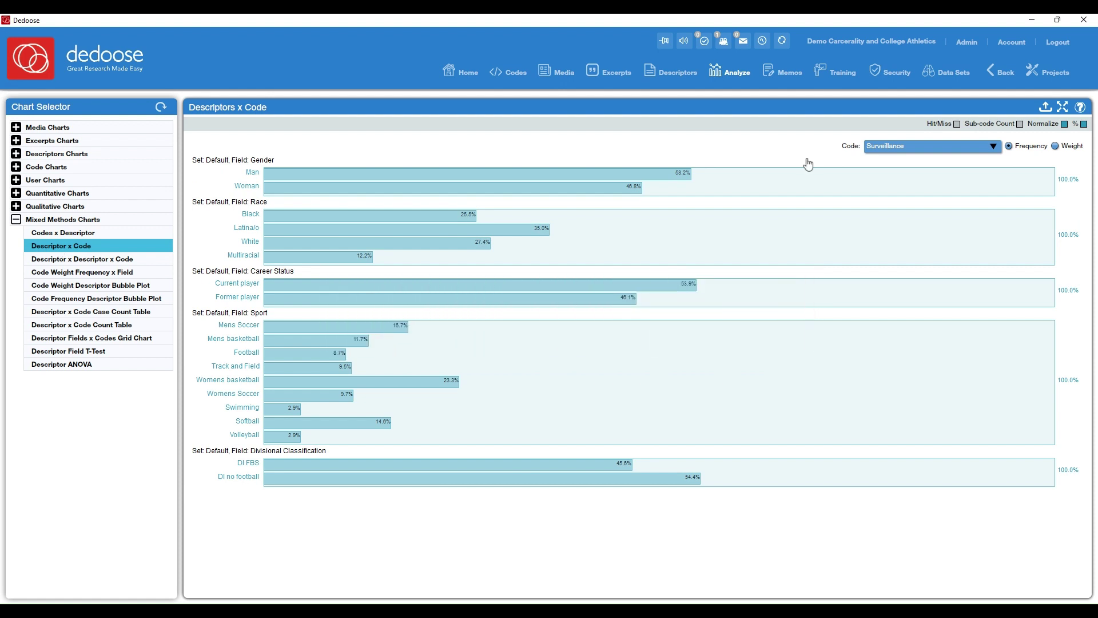
click(909, 151)
click(889, 150)
click(903, 151)
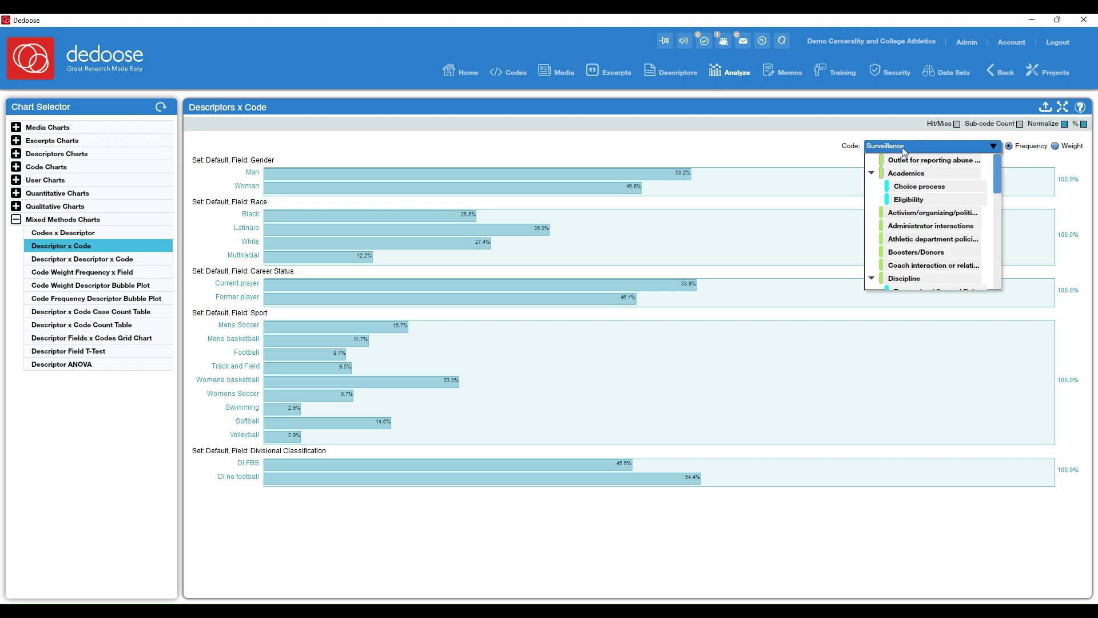
click(910, 214)
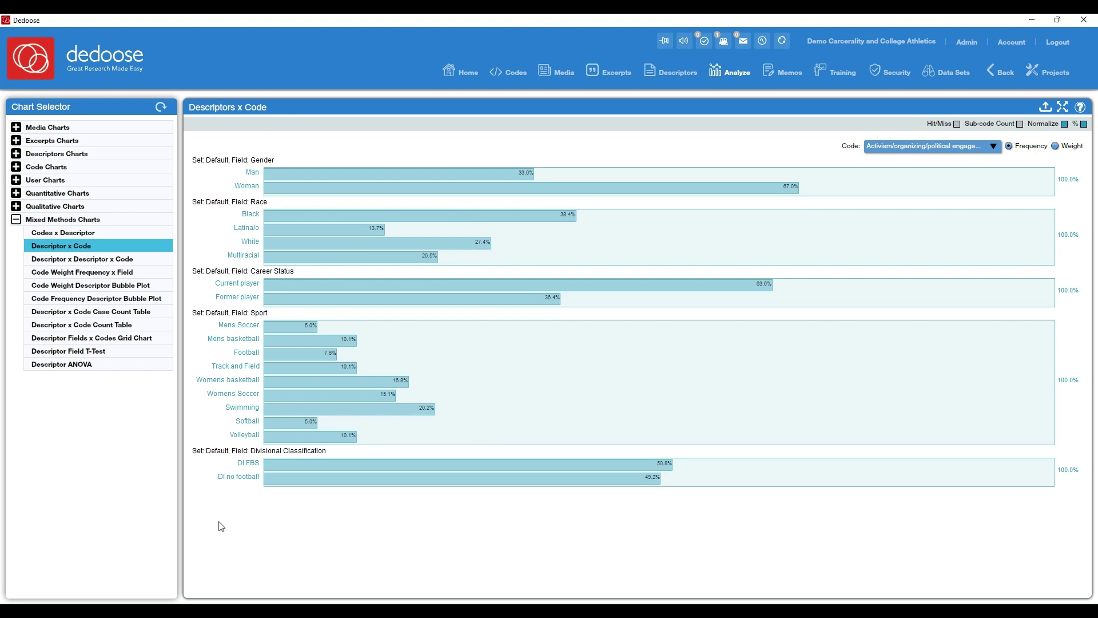
Open the Code Co-Occurrence matrix under Code Charts and inspect its pair counts.
click(17, 168)
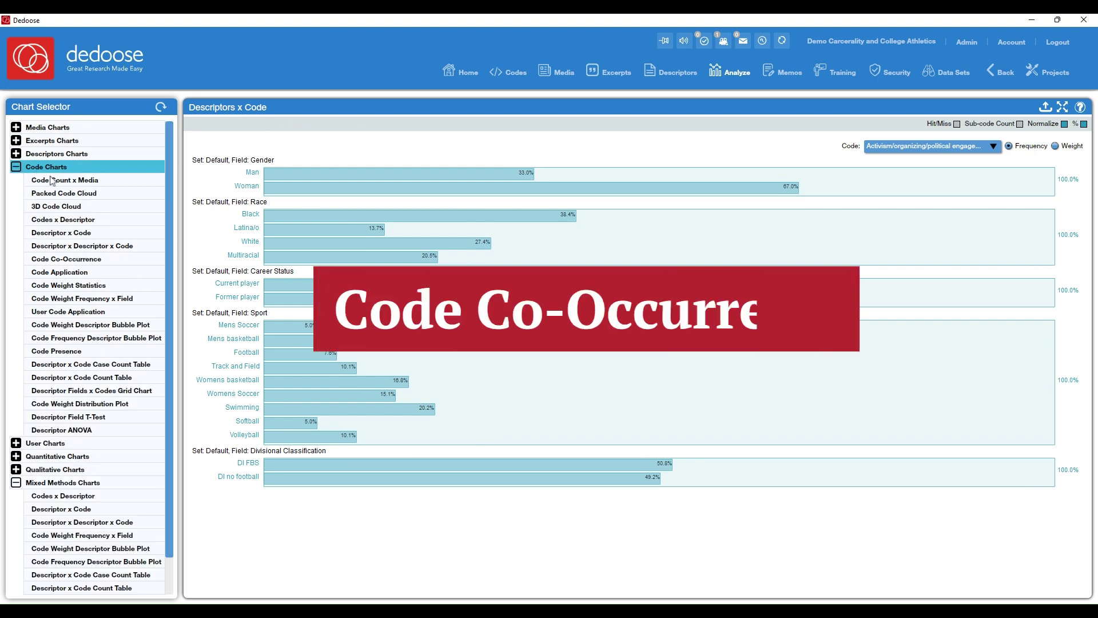
click(80, 262)
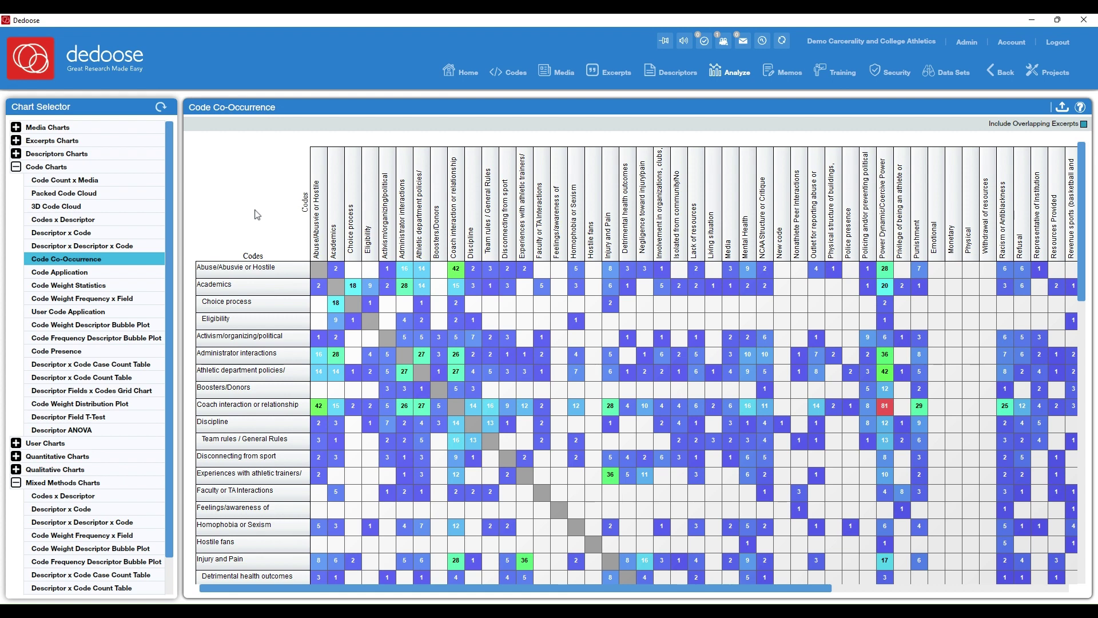
mouse_move(919, 405)
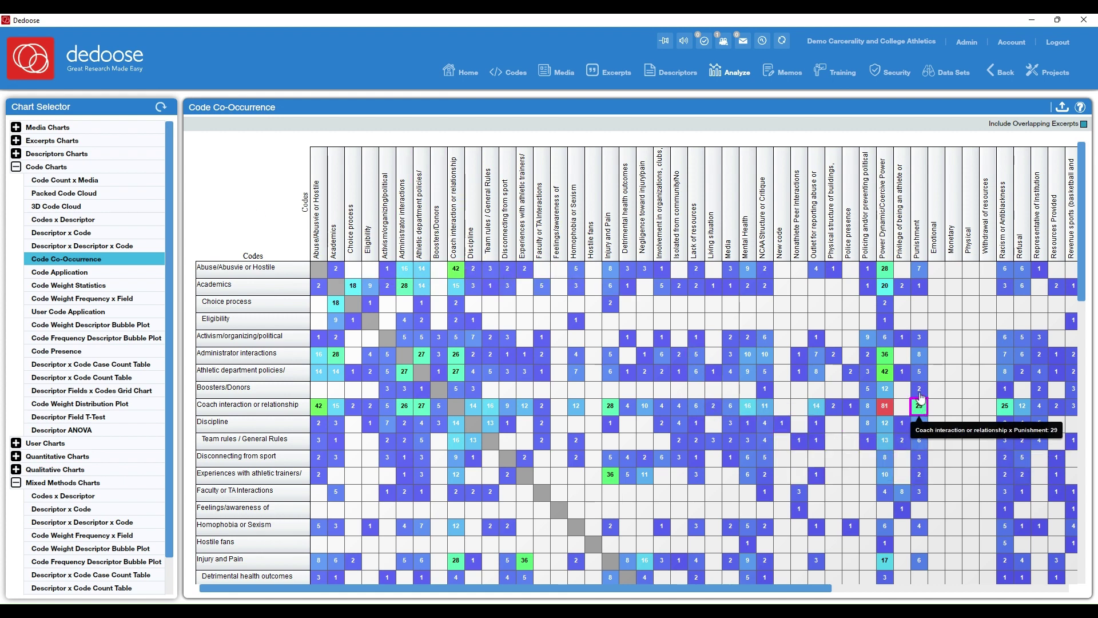
mouse_move(885, 411)
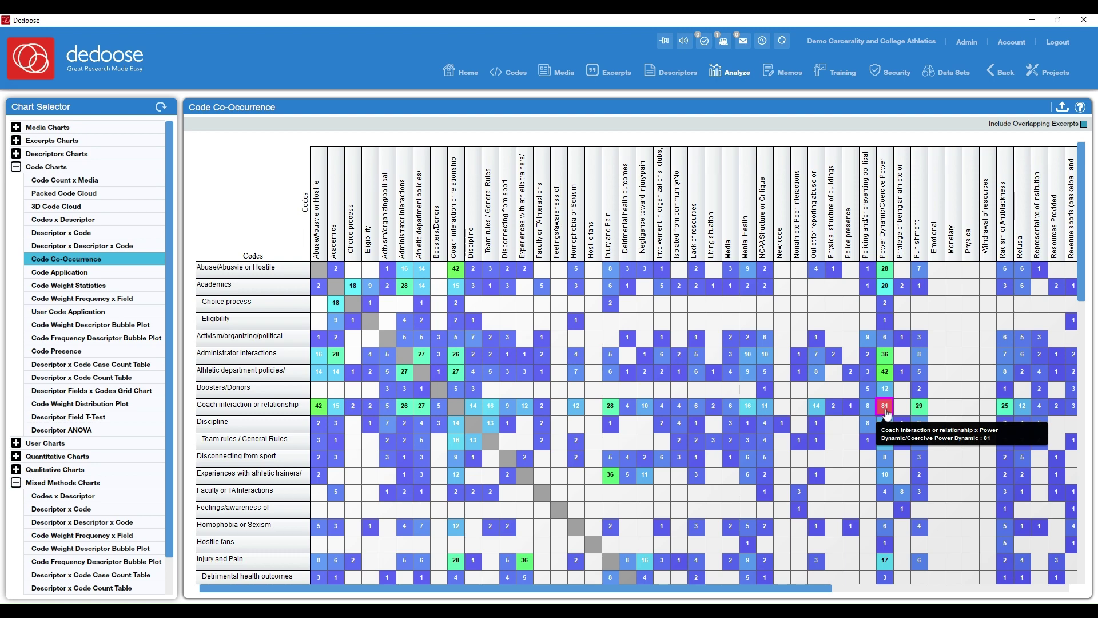
click(885, 407)
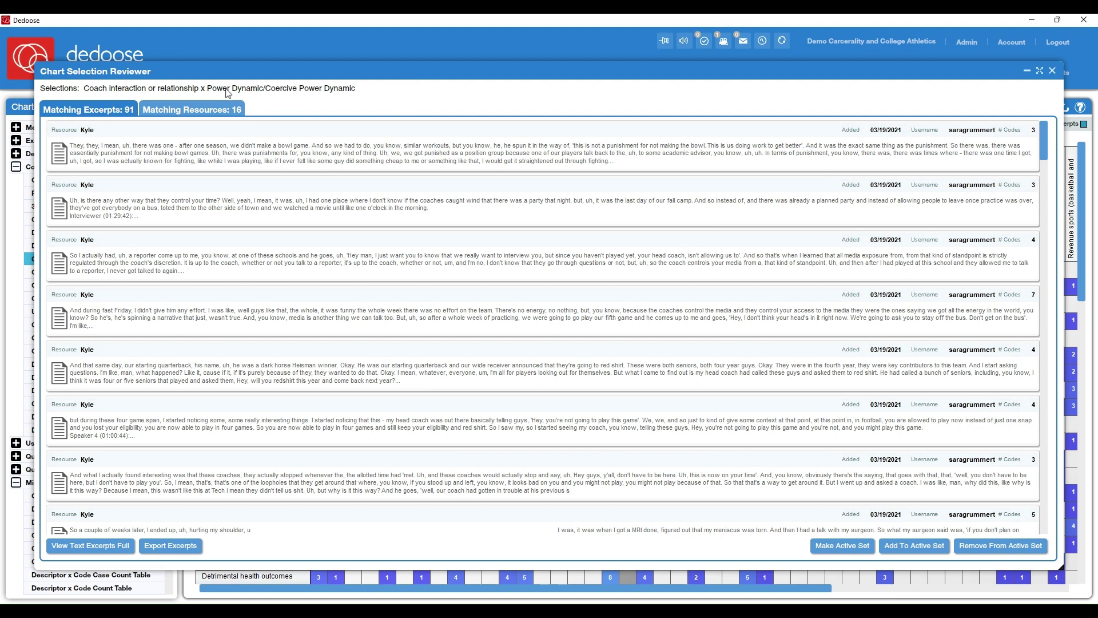
click(161, 118)
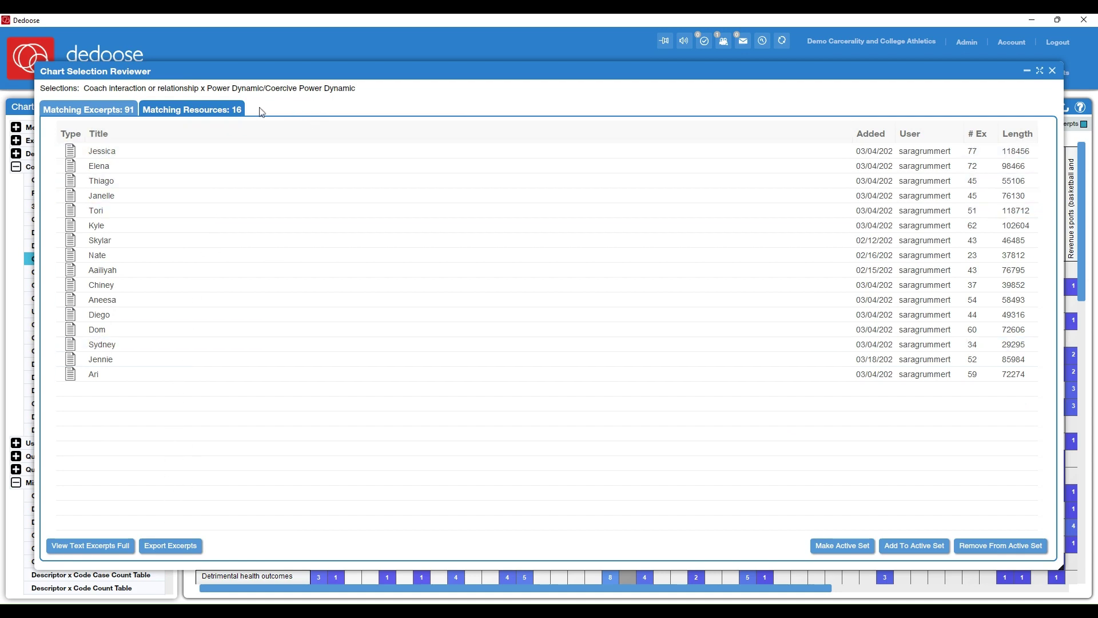
click(101, 114)
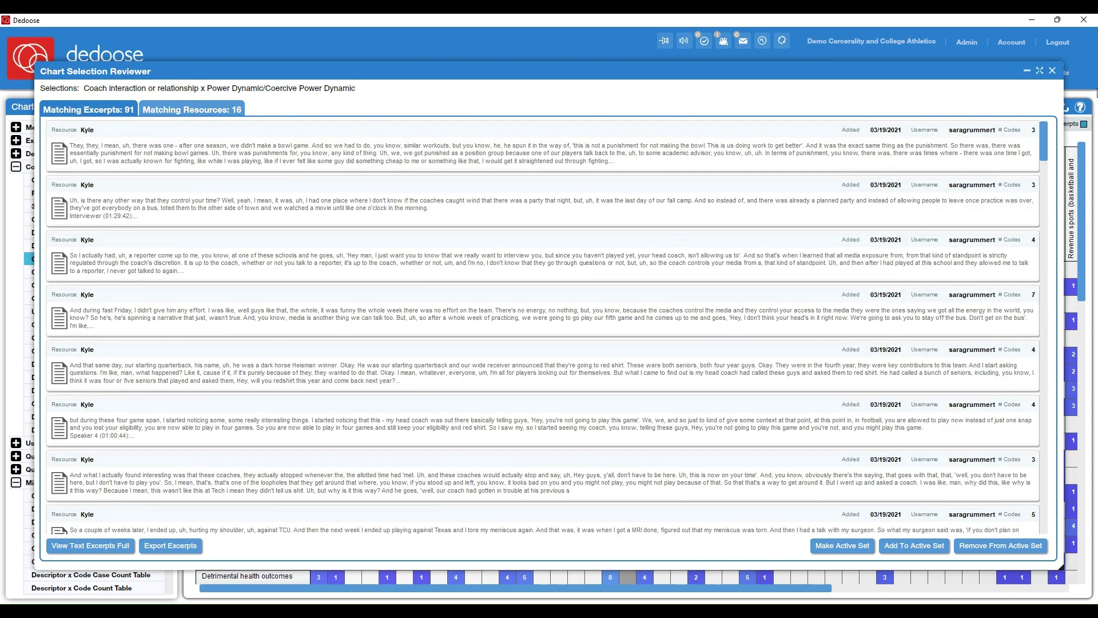
click(1052, 71)
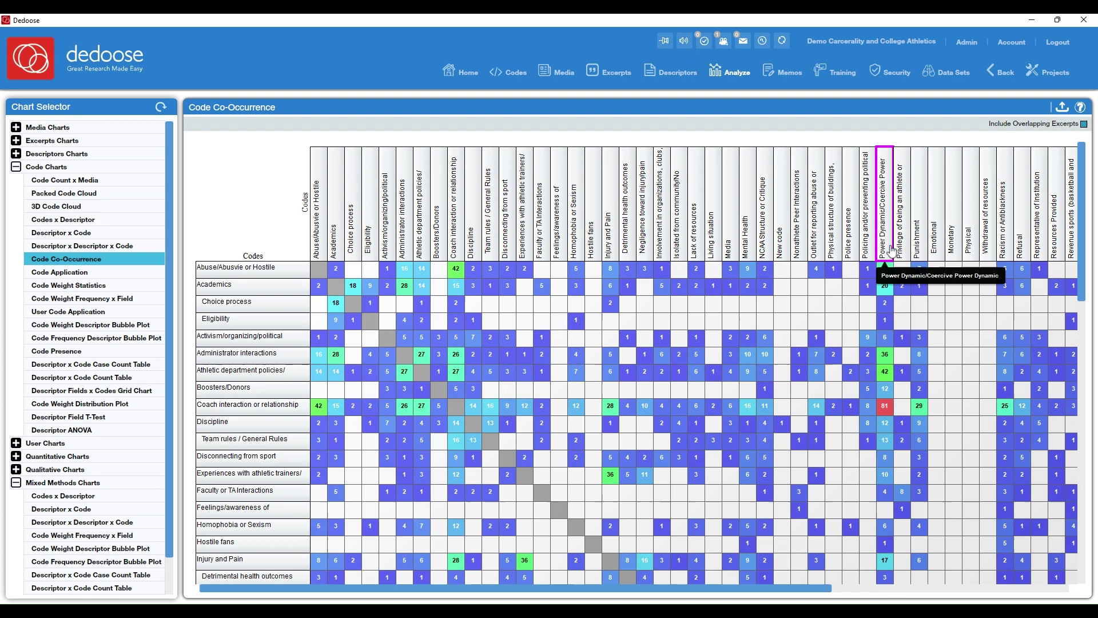
mouse_move(886, 413)
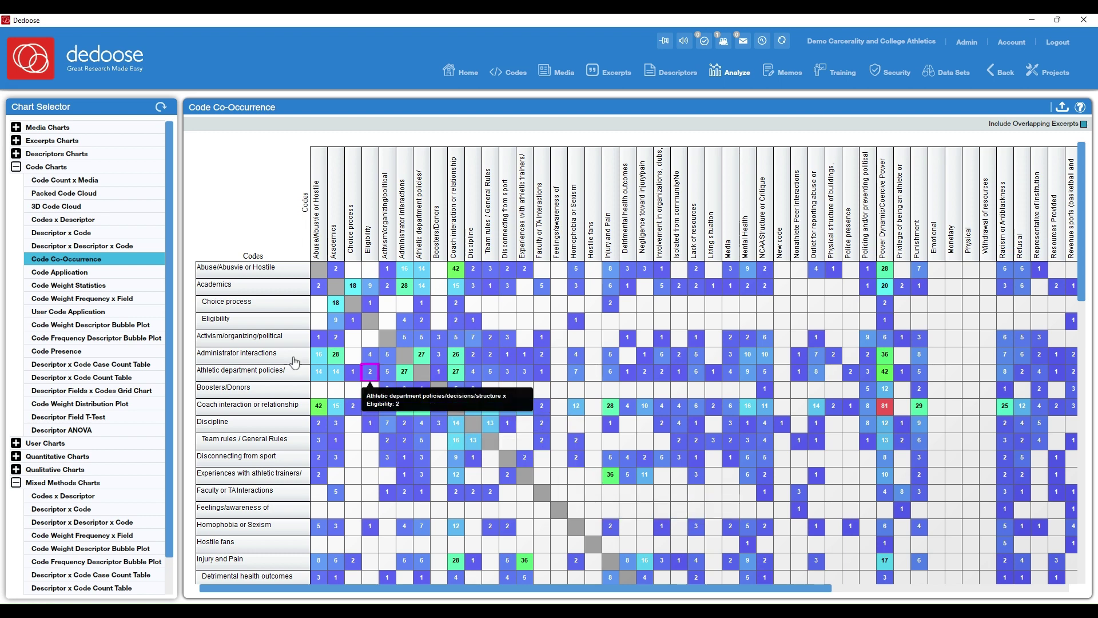
Open the Code Application chart and scroll through its per-media code count grid.
click(64, 273)
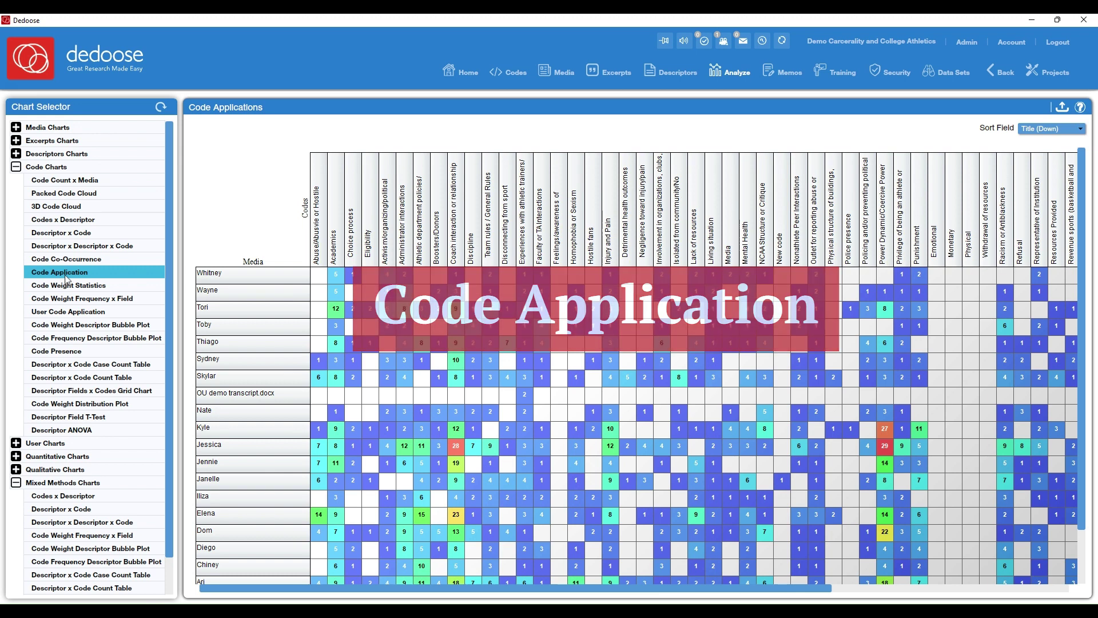
scroll(249, 247, down, 1)
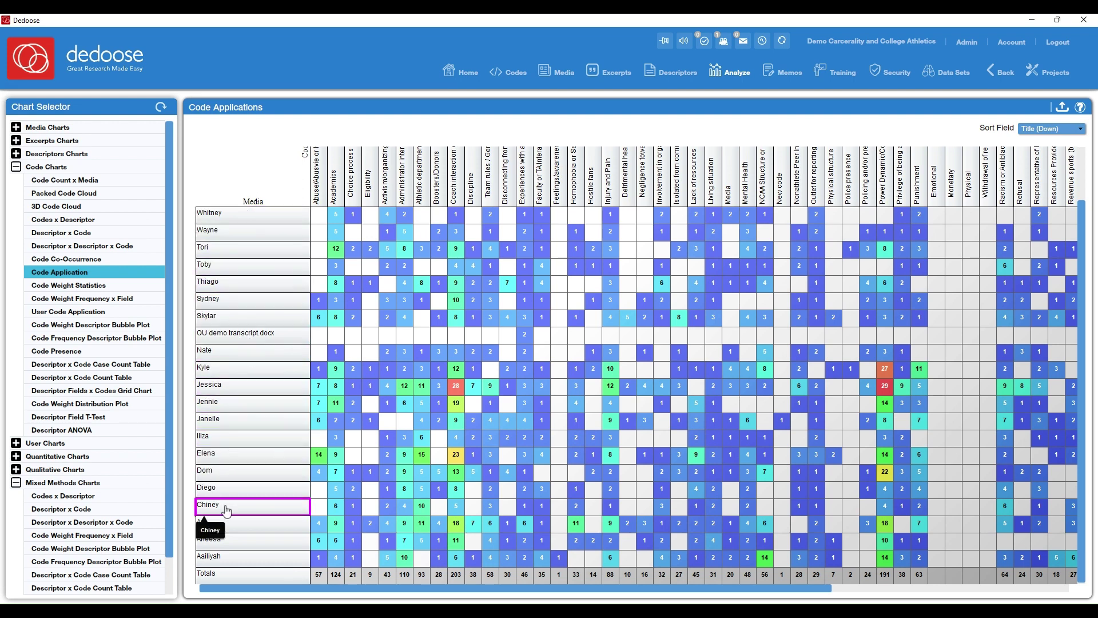
scroll(239, 392, up, 1)
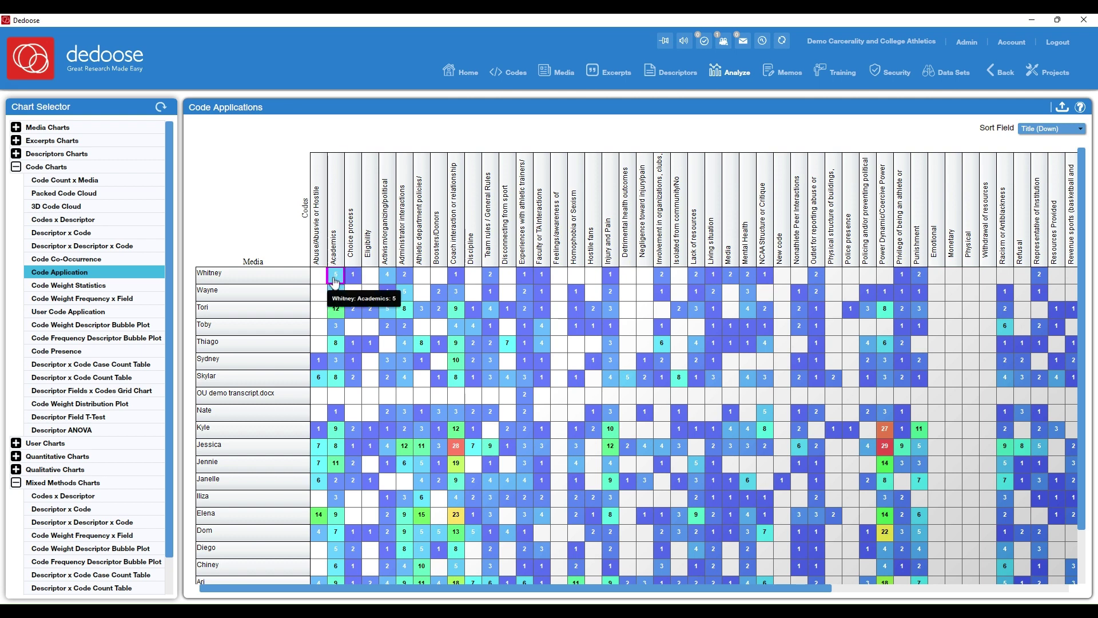
scroll(334, 323, down, 2)
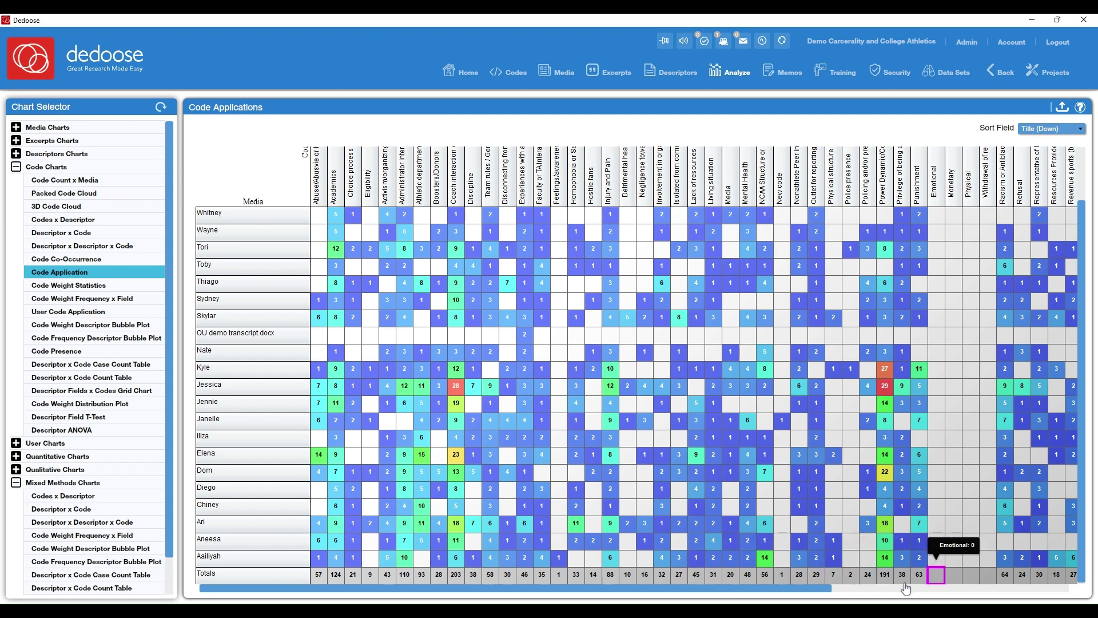
click(883, 595)
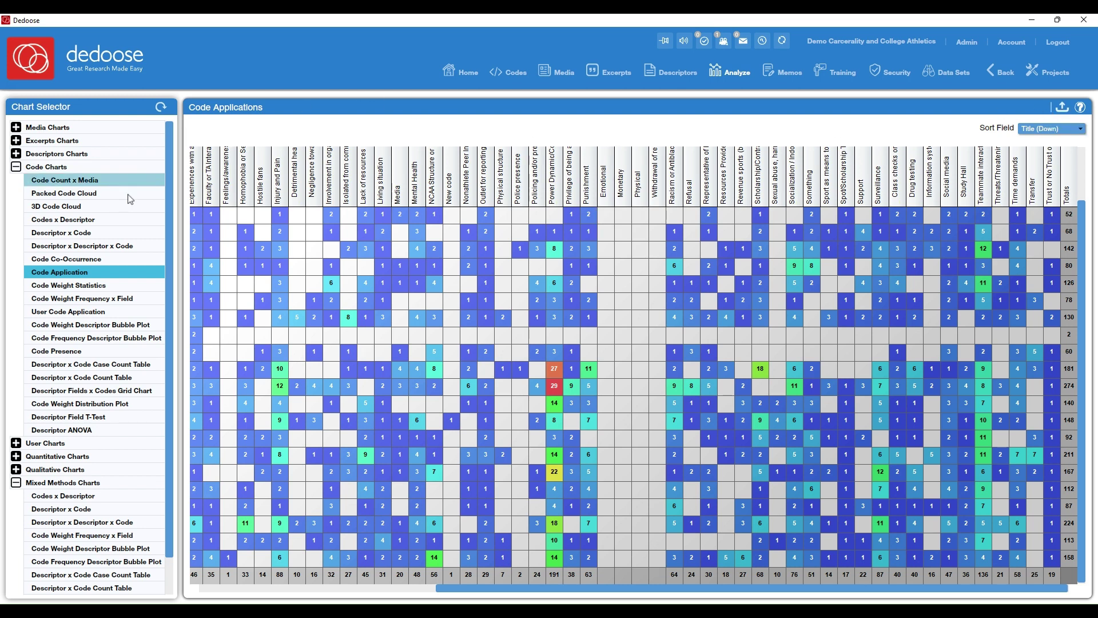
scroll(83, 377, down, 1)
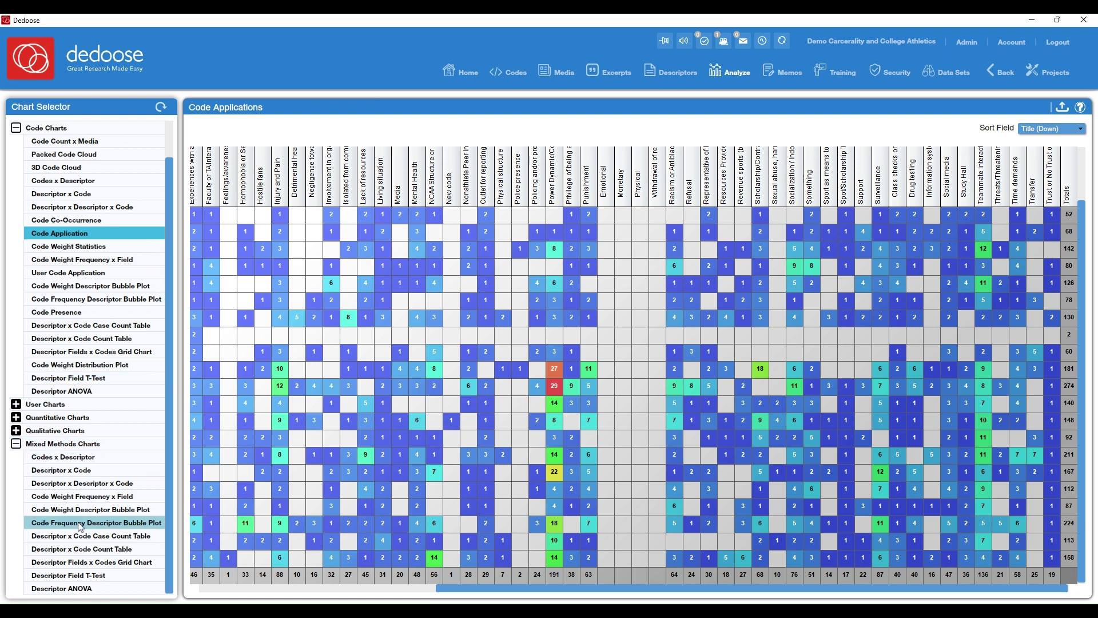
Open the Descriptor Fields x Codes Grid Chart and add Gender as a descriptor field.
click(84, 353)
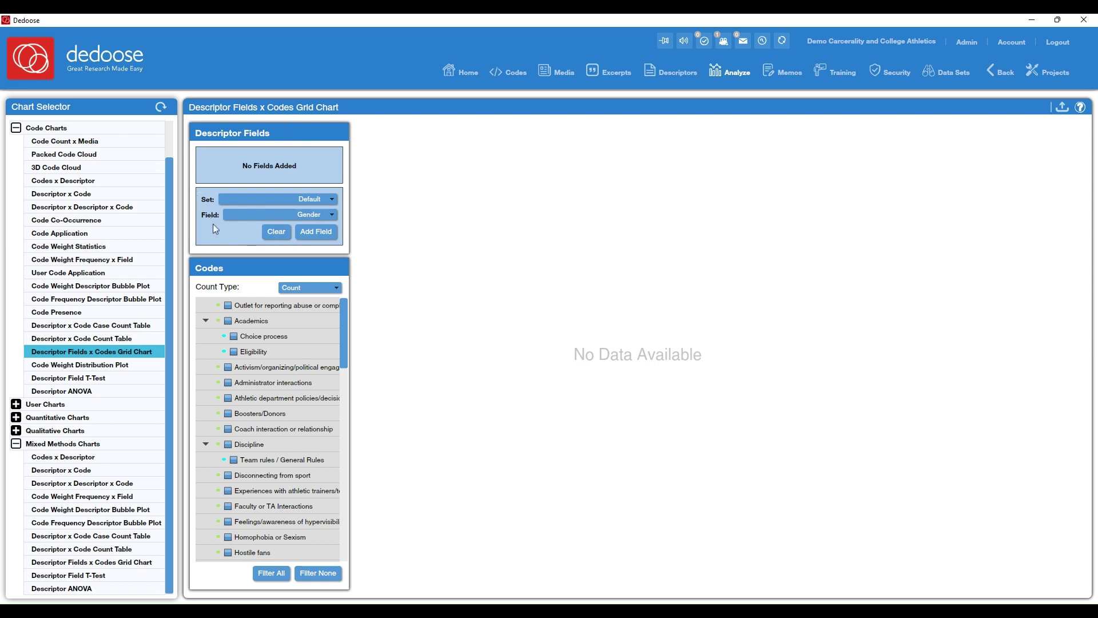
click(332, 216)
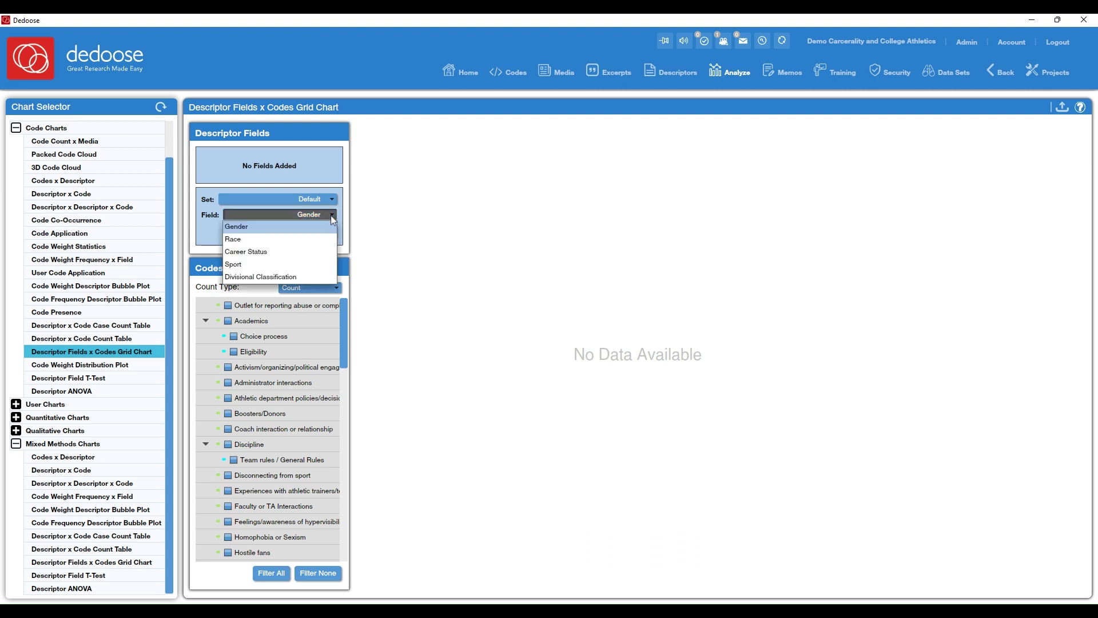
click(300, 226)
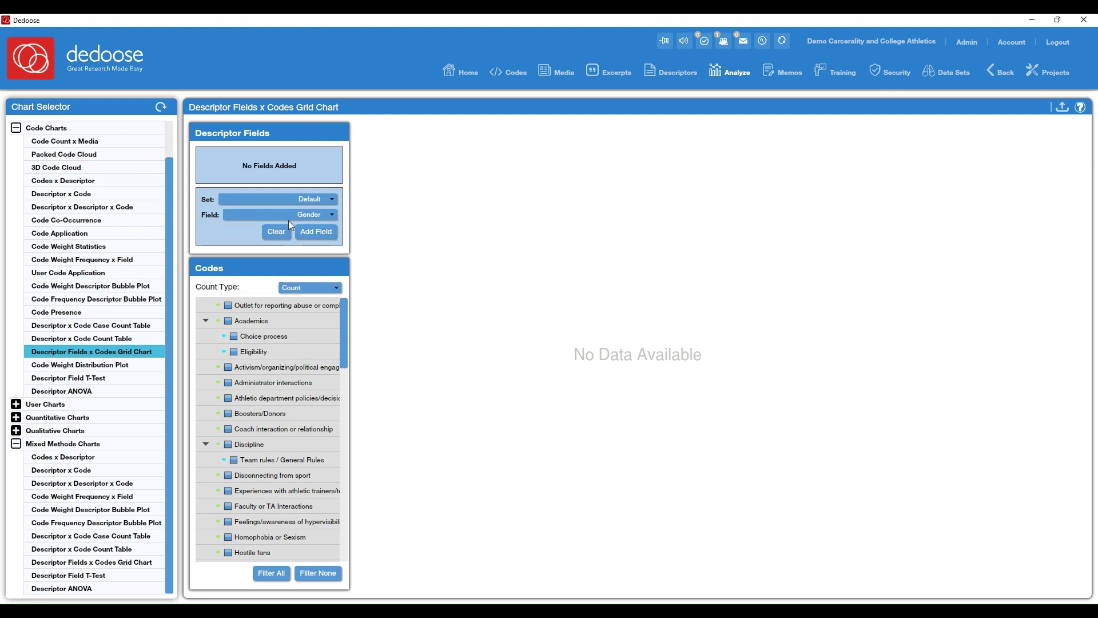
click(322, 236)
Add the Injury and Pain and Detrimental health outcomes codes to the grid.
scroll(255, 417, down, 3)
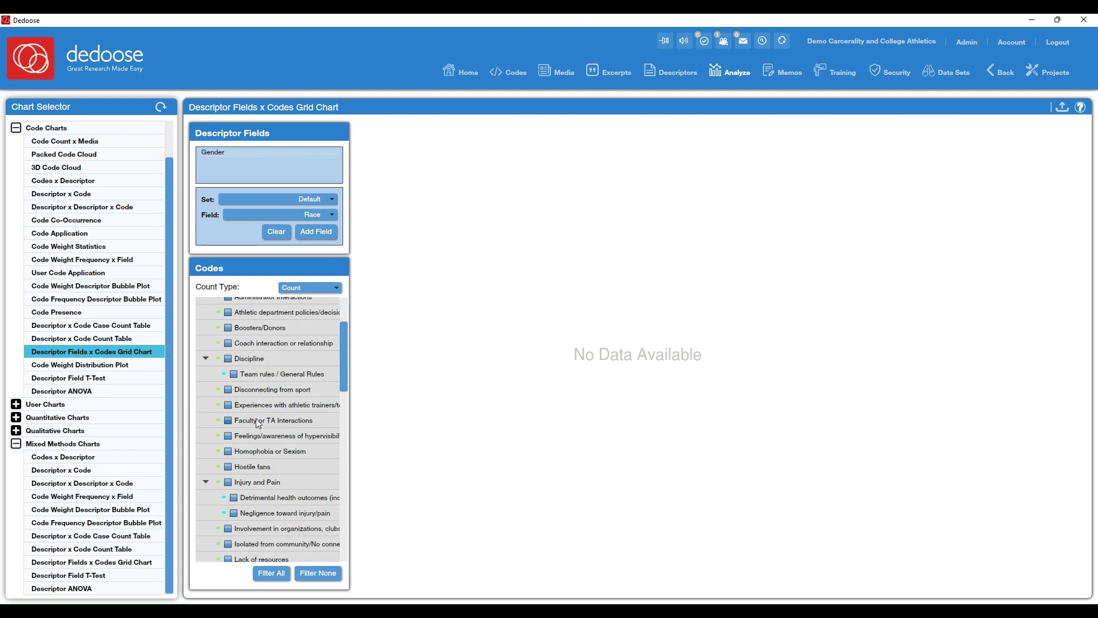
click(228, 482)
scroll(238, 483, down, 1)
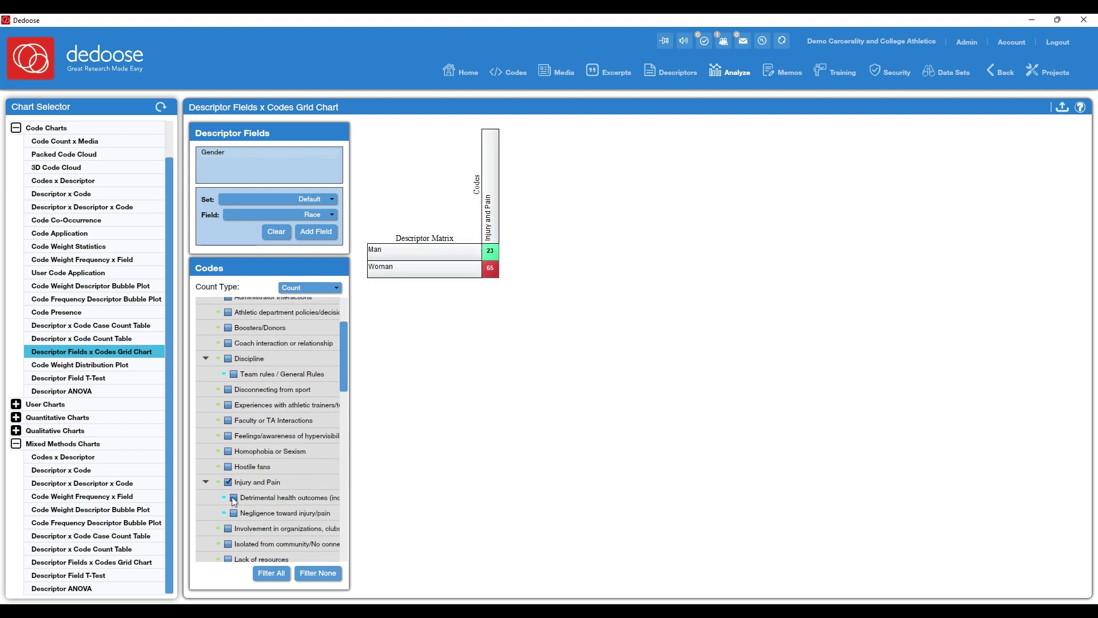
click(234, 497)
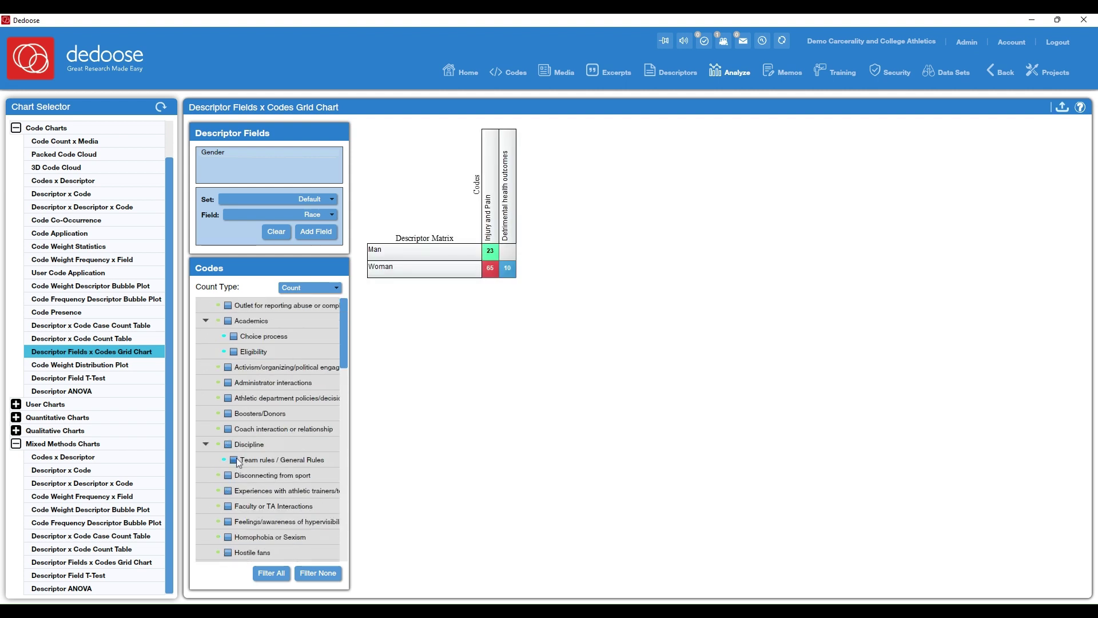
scroll(236, 457, down, 8)
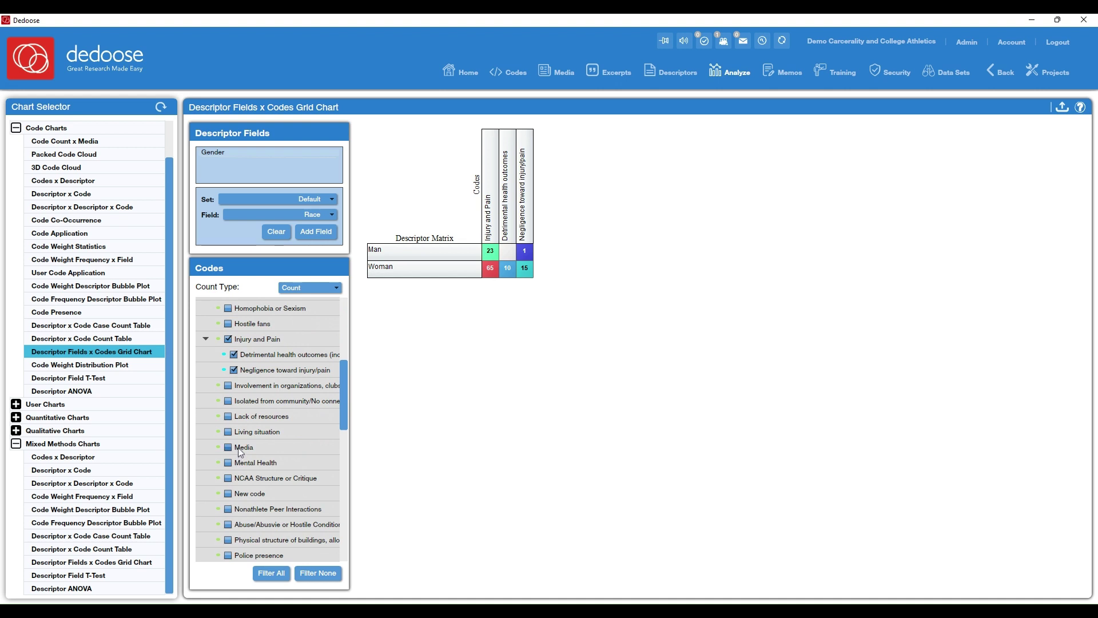
scroll(235, 420, up, 8)
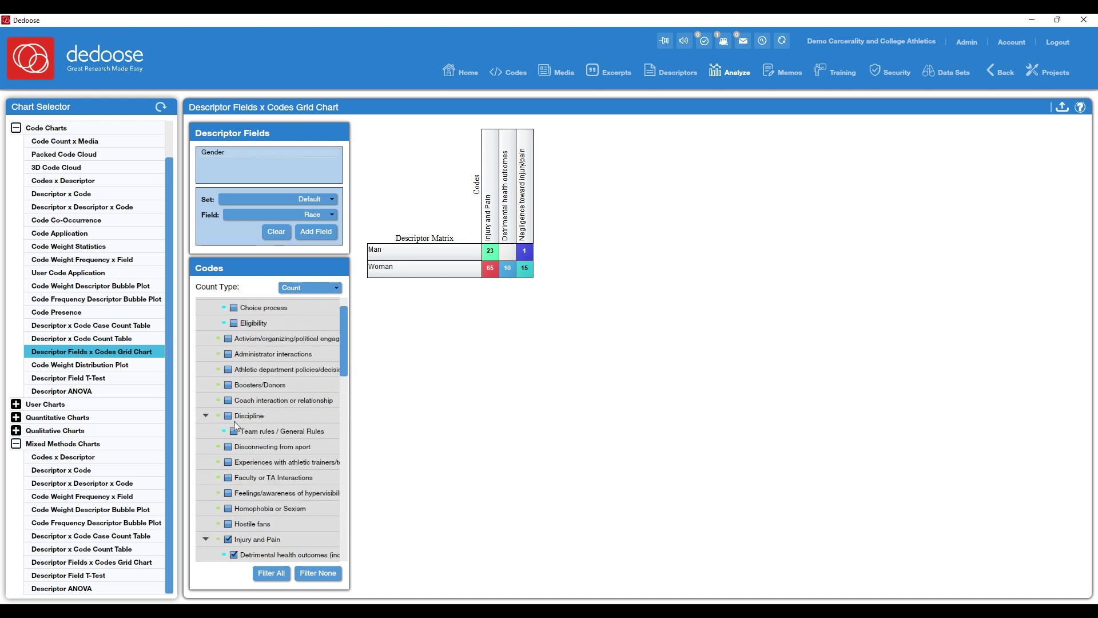
Add Activism, Administrator interactions, Athletic department, Boosters/Donors and Coach interaction as grid columns.
click(228, 366)
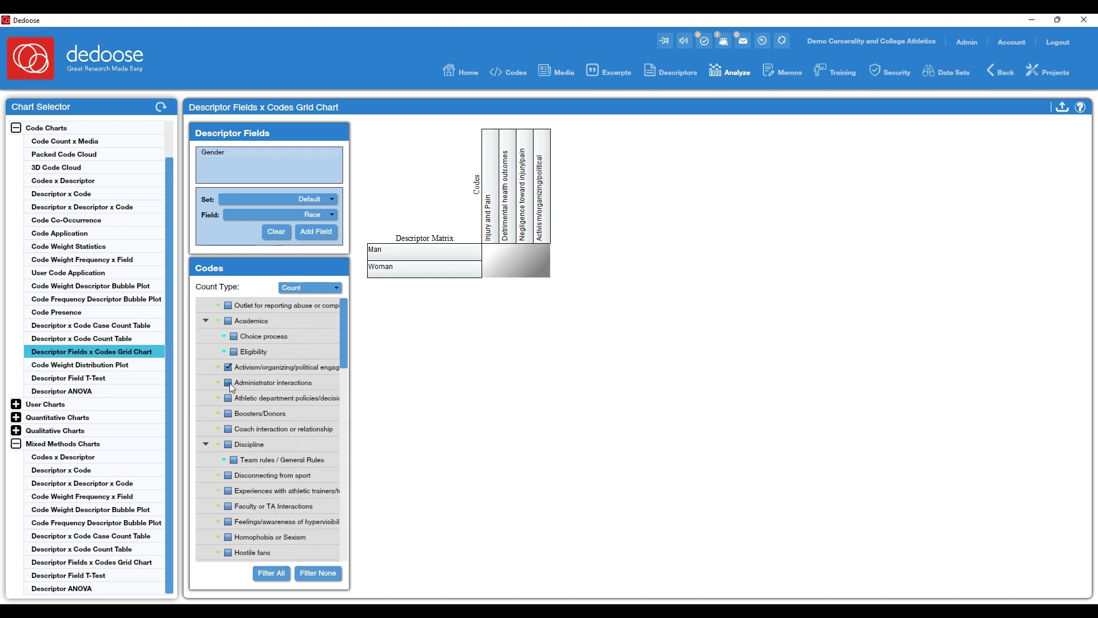
click(228, 382)
click(228, 397)
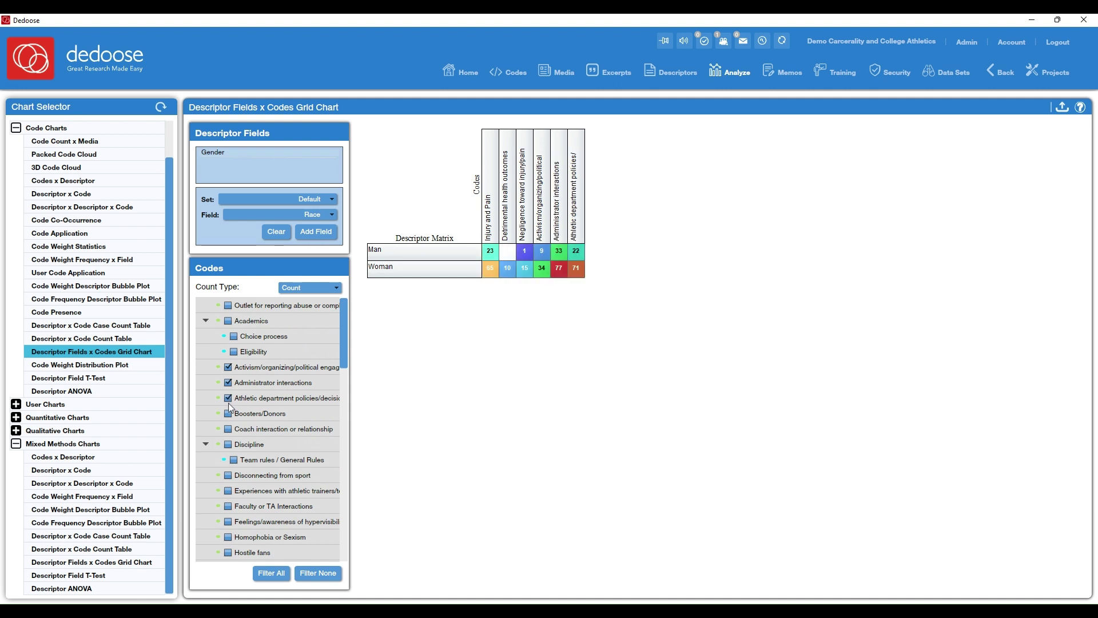
click(227, 413)
click(228, 428)
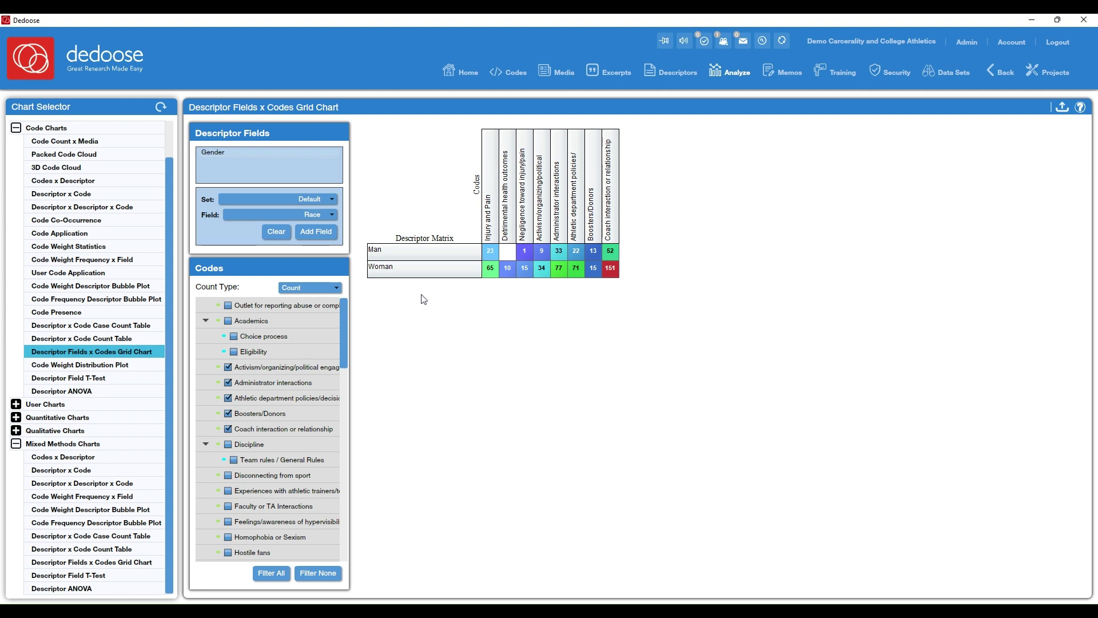
mouse_move(495, 262)
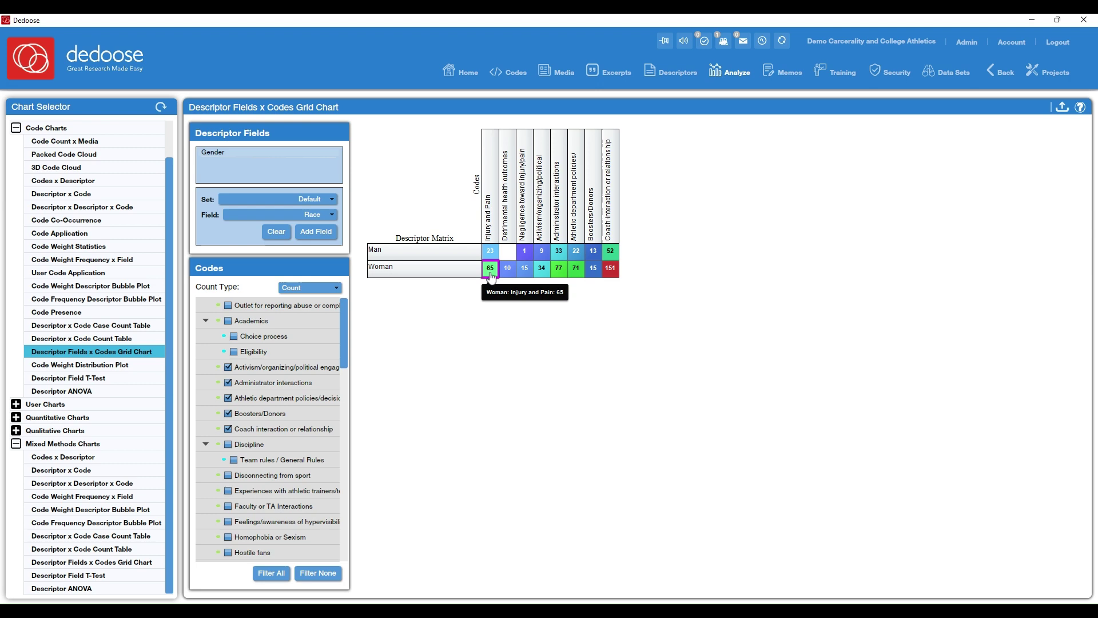
click(490, 276)
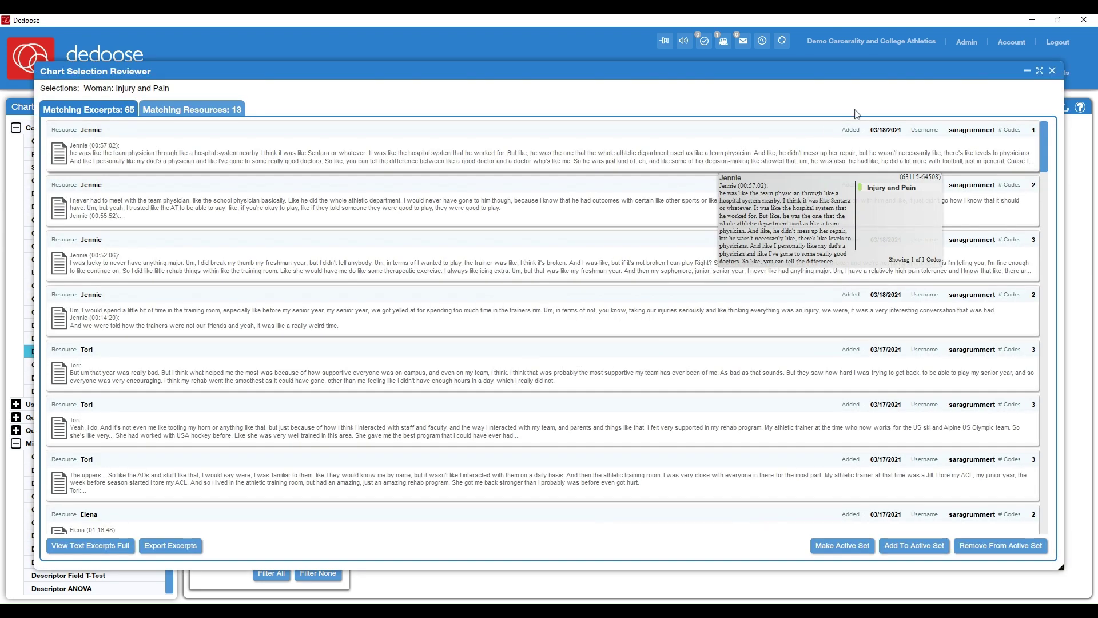
click(1051, 72)
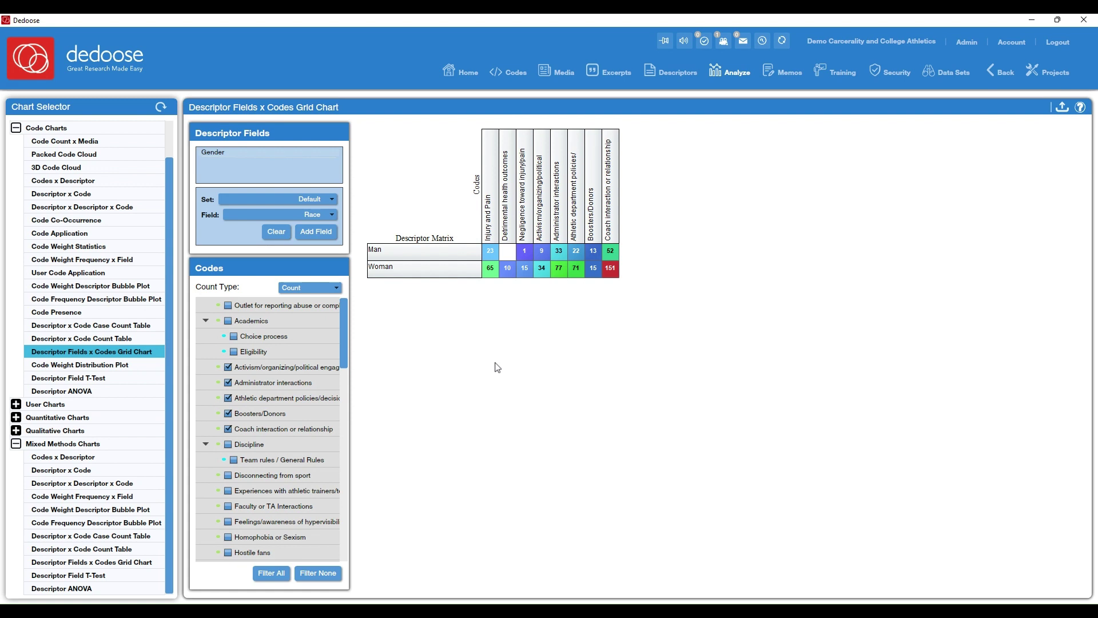
Add Race and Career Status as breakdown fields, then switch to the Packed Code Cloud.
click(317, 234)
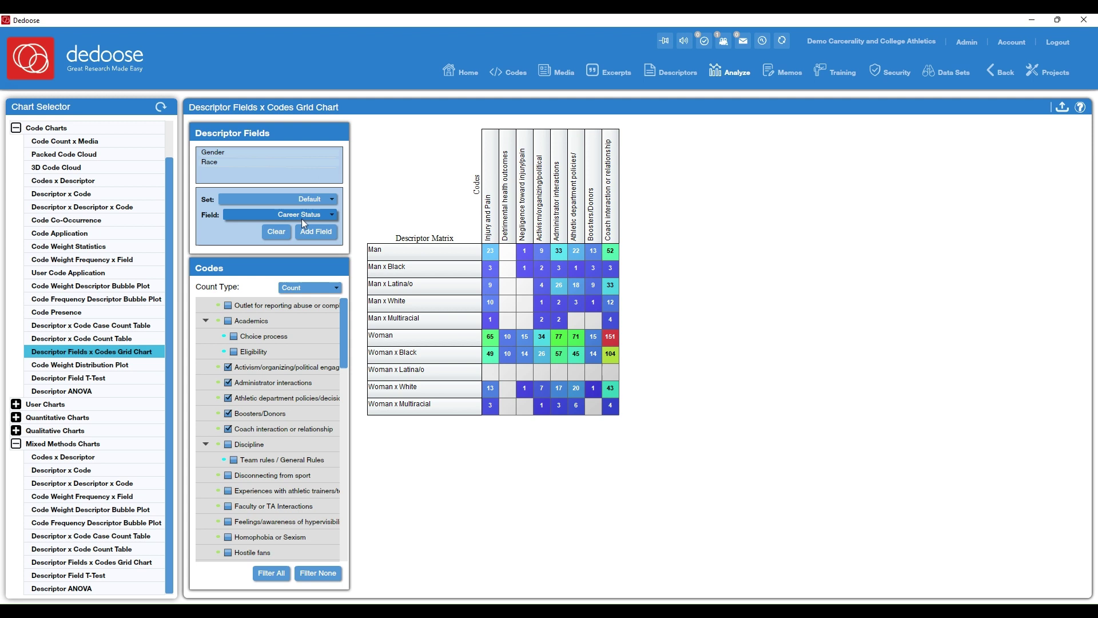
click(322, 232)
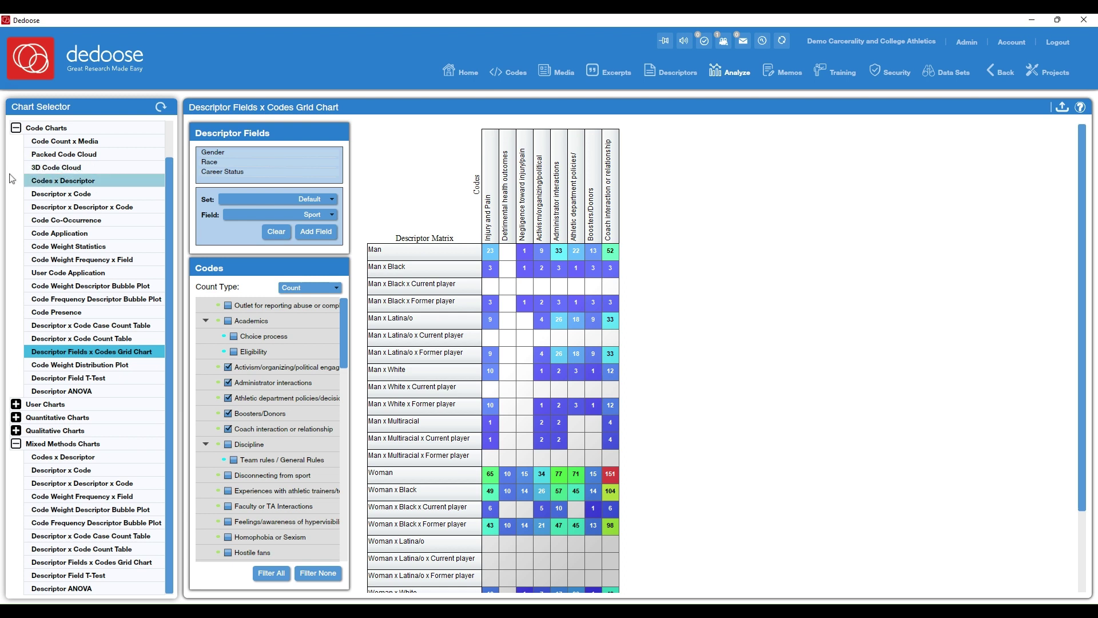
click(73, 155)
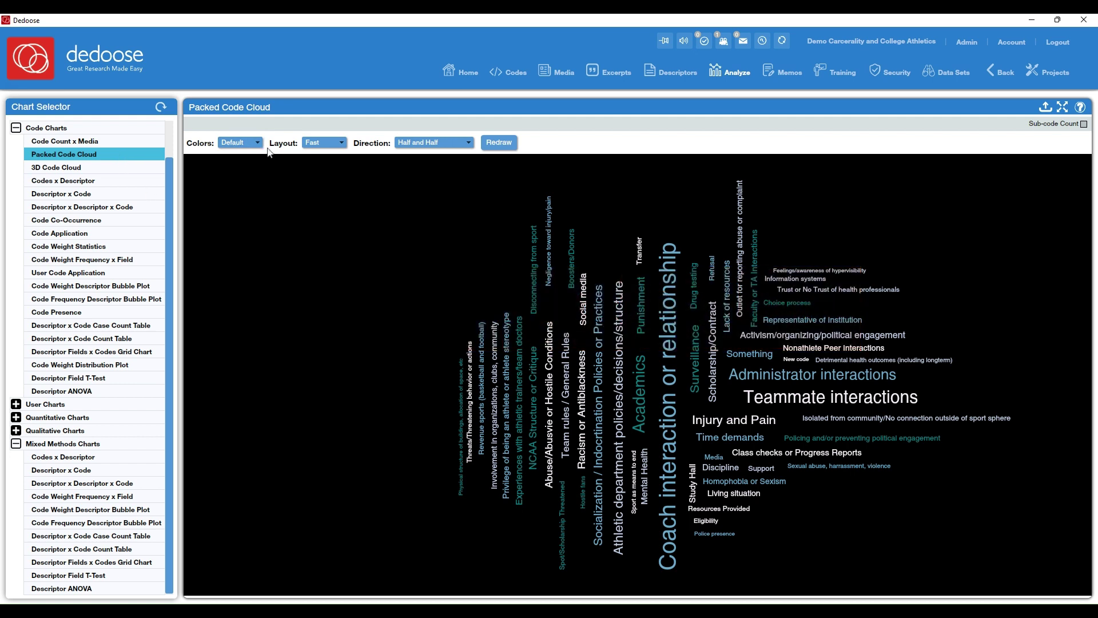
Keep Default colours, set Direction to Mostly Horizontal, and include sub-code counts.
click(249, 142)
click(255, 142)
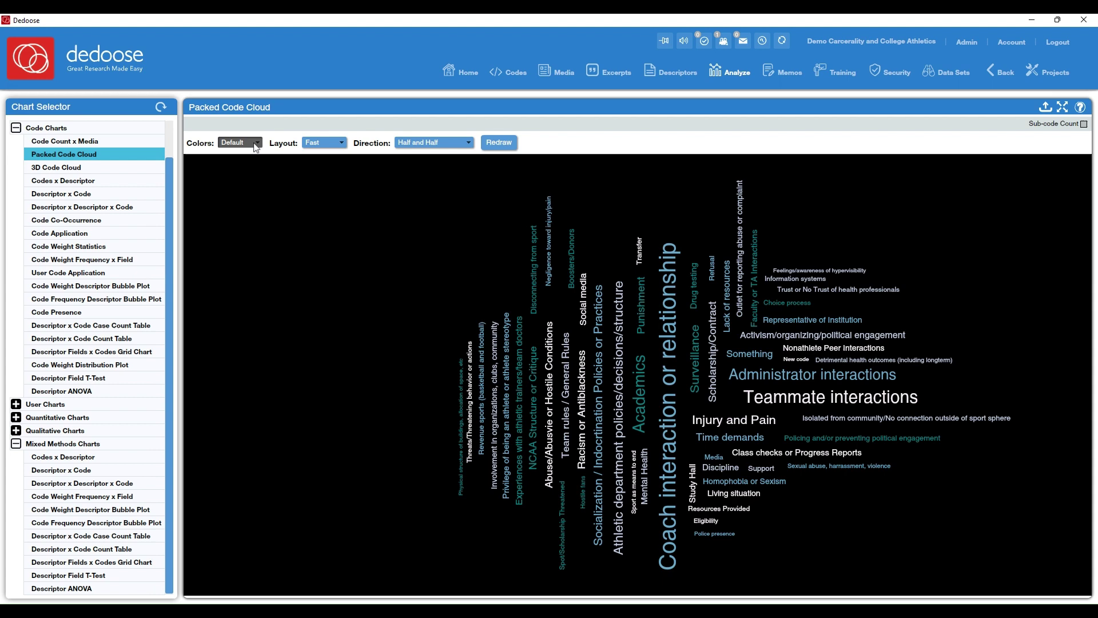
click(467, 144)
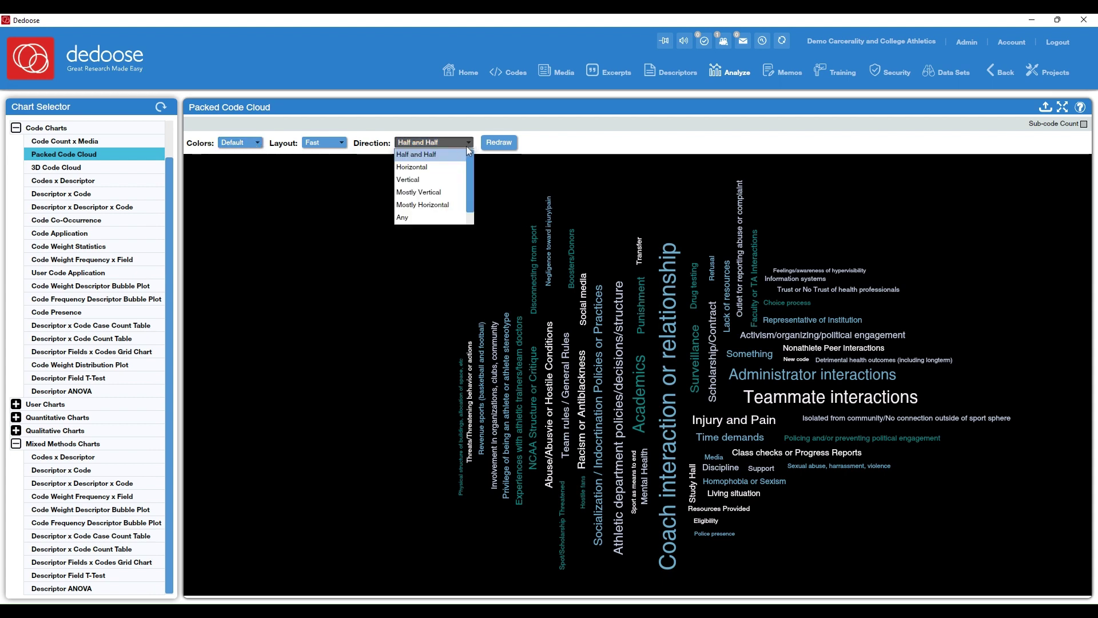
click(434, 205)
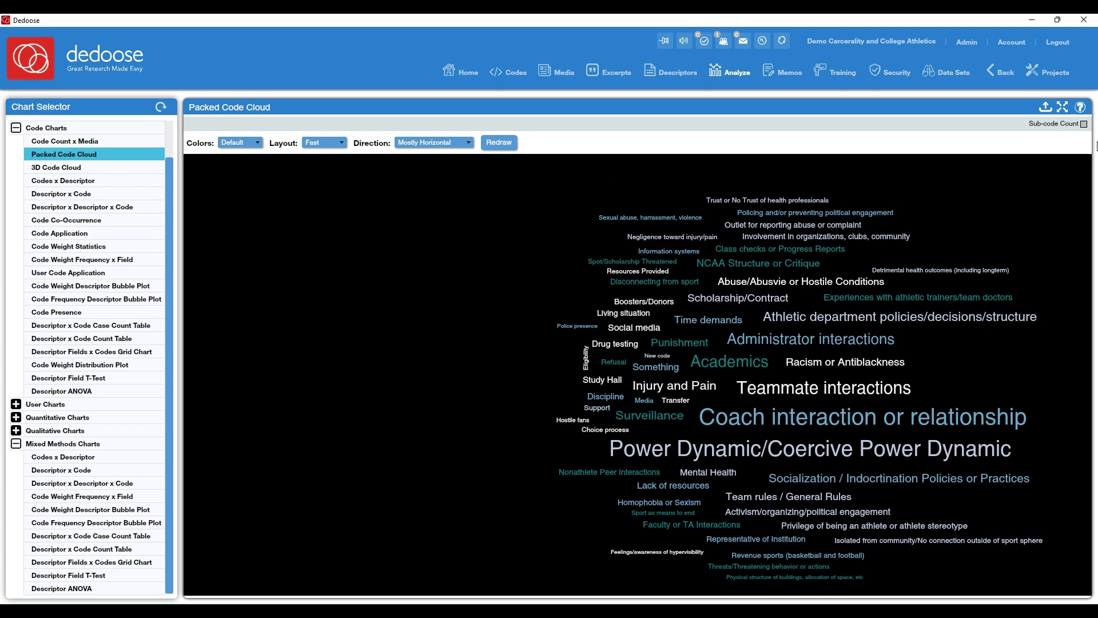
click(1083, 125)
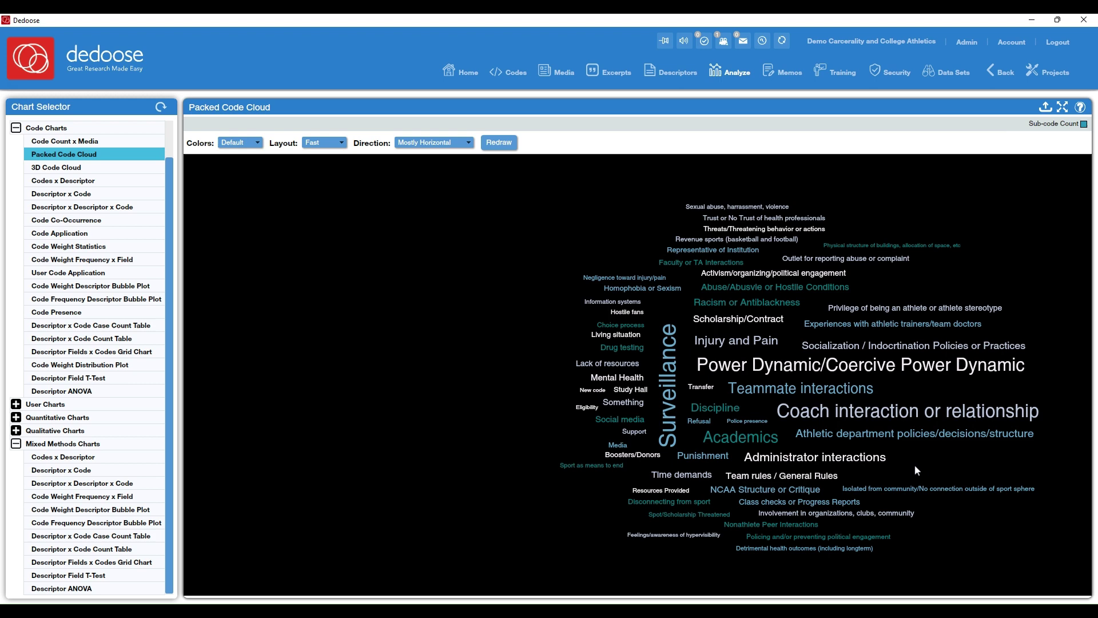
Review the 191 excerpts behind Power Dynamic/Coercive Power Dynamic, then return to the cloud.
mouse_move(751, 370)
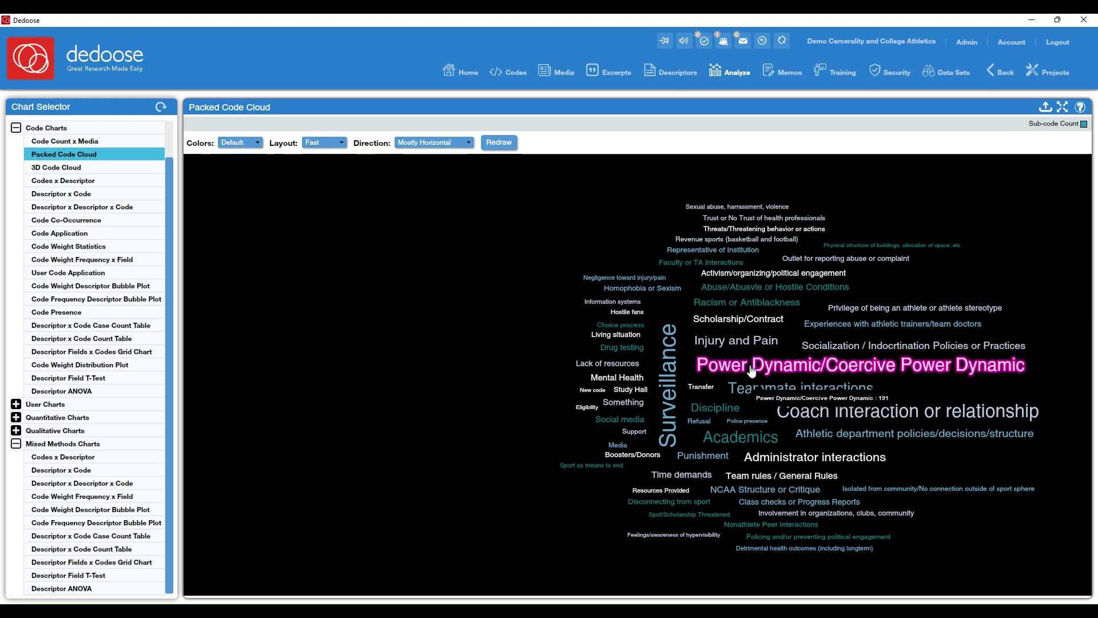
click(751, 371)
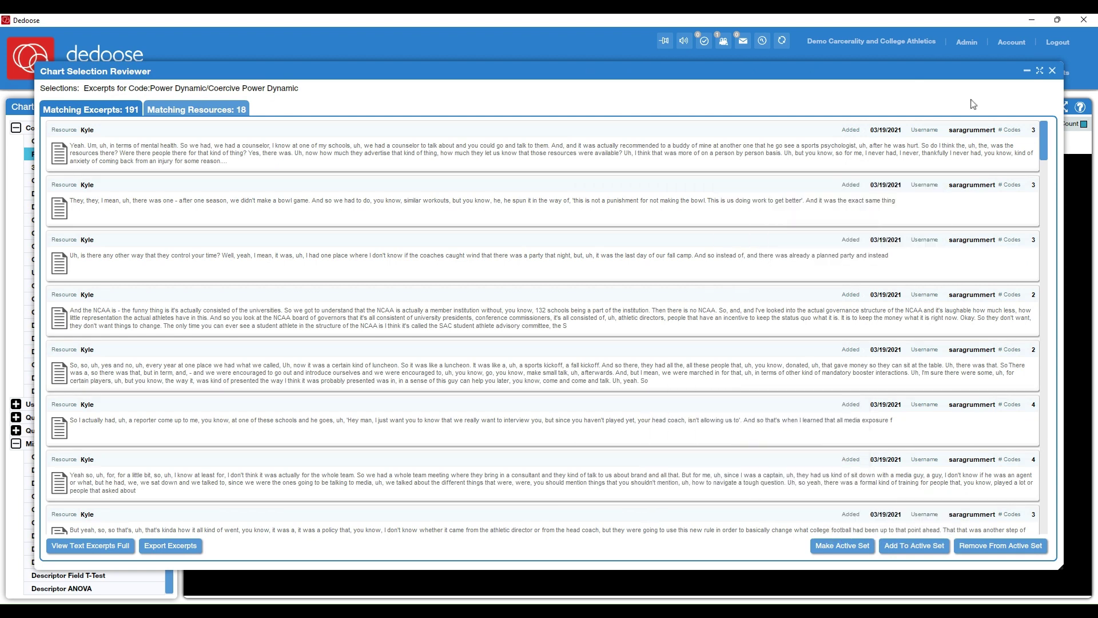
click(1052, 71)
scroll(86, 171, up, 2)
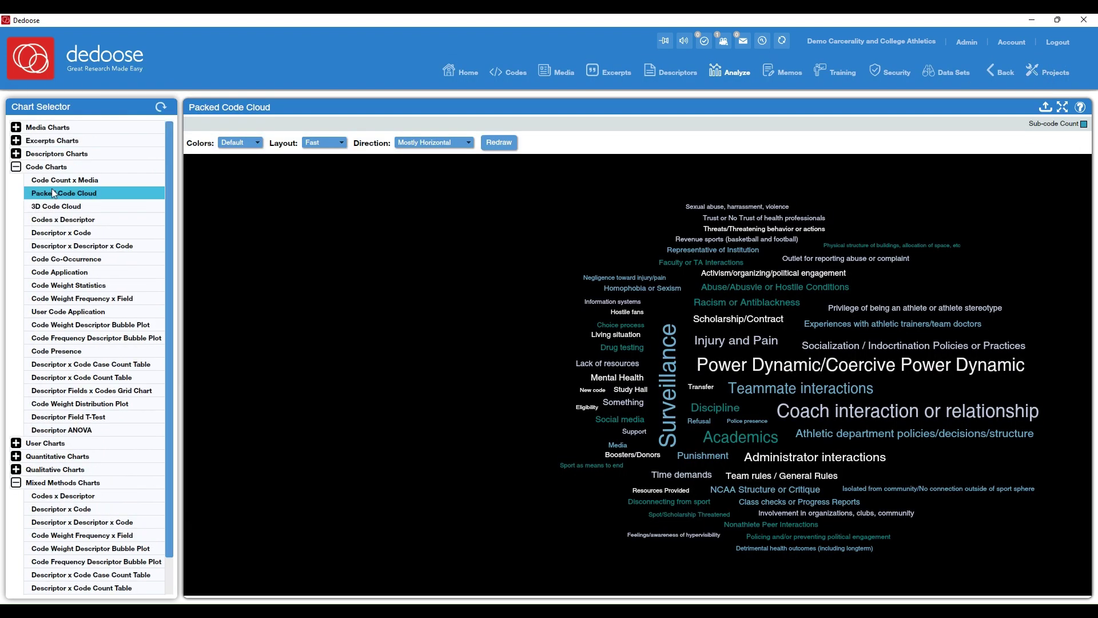
Open the Descriptor Ratios Multi Chart and show gender, race, career, sport and division as bars.
click(16, 167)
click(16, 153)
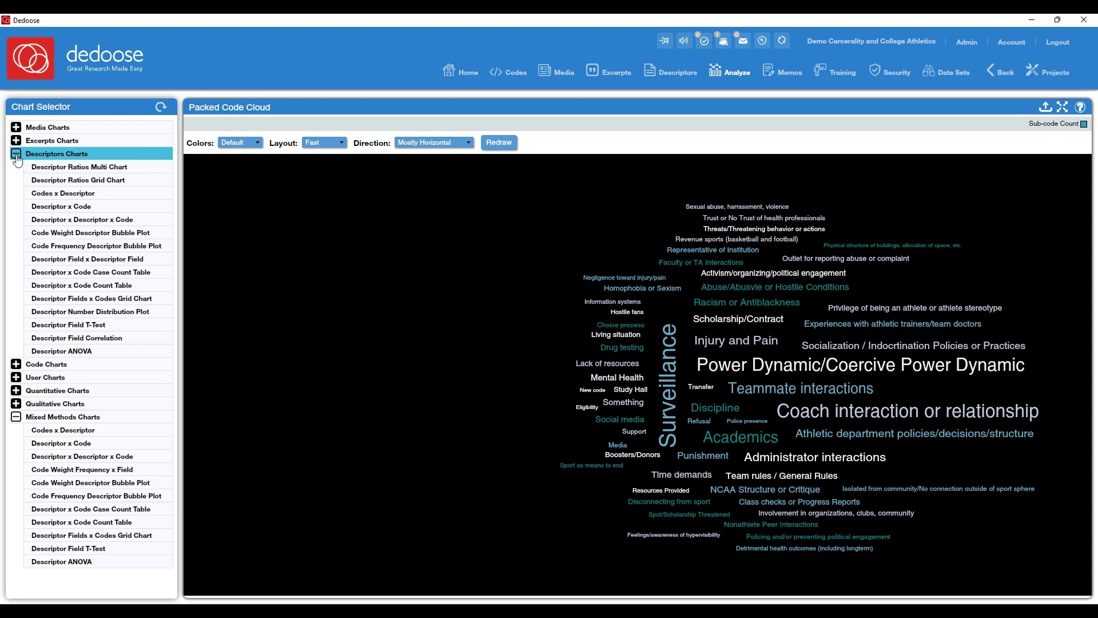
click(69, 167)
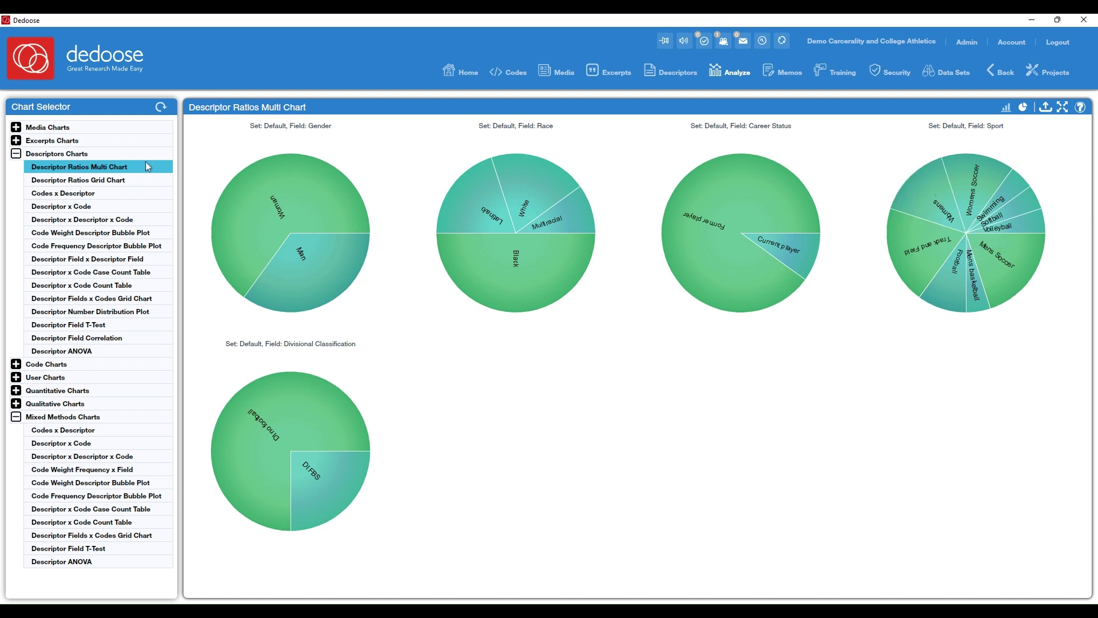
click(1007, 113)
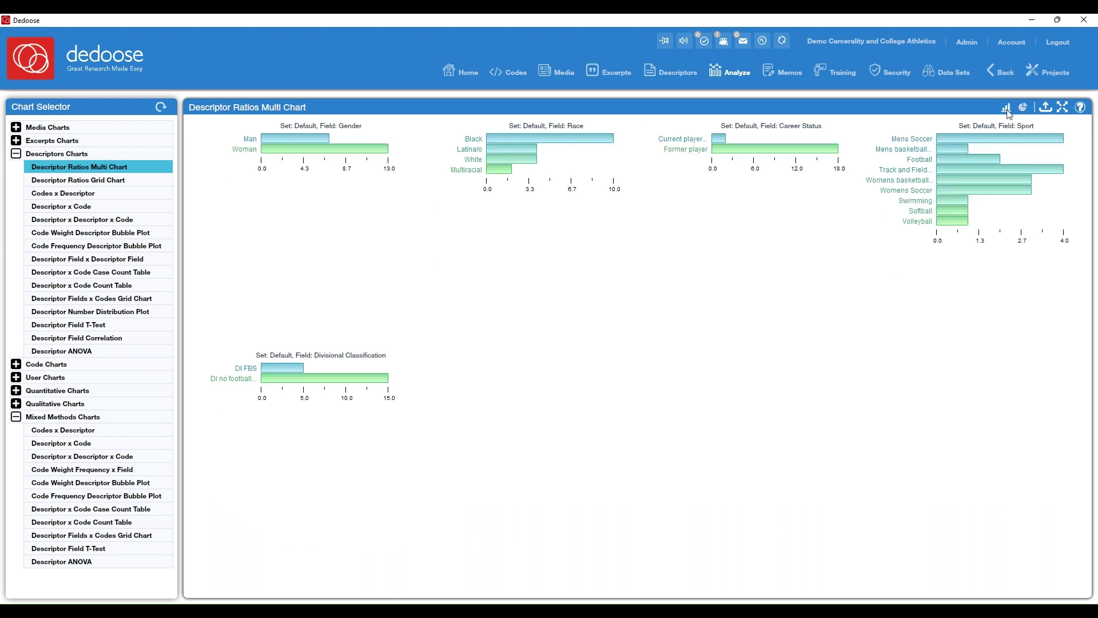
mouse_move(917, 198)
Collapse the Descriptors Charts and Mixed Methods Charts groups in the chart list.
click(16, 153)
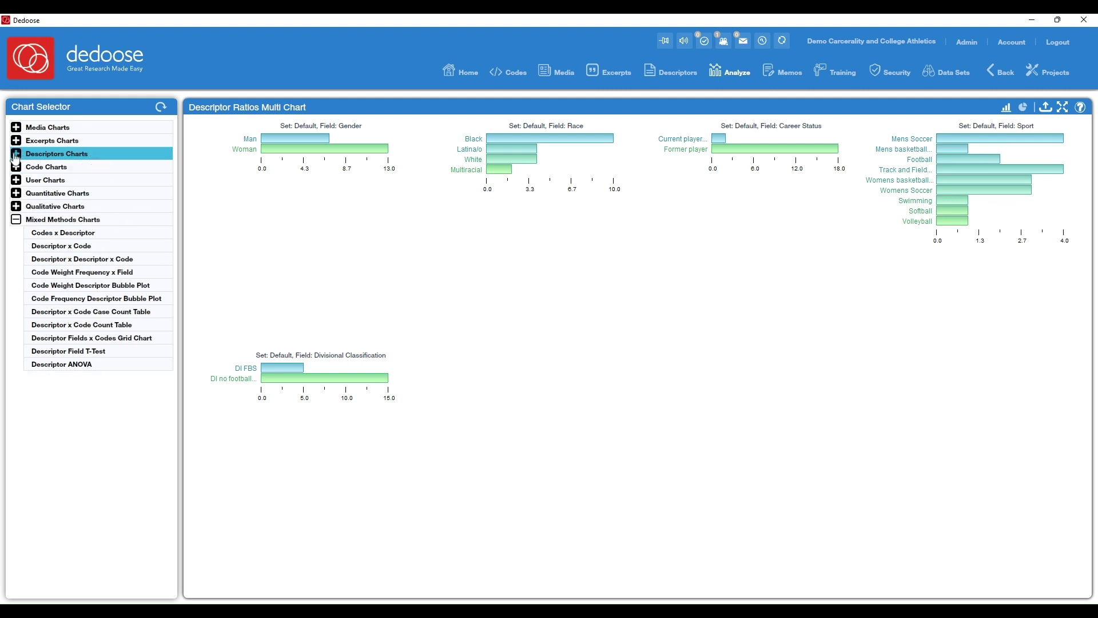
click(16, 219)
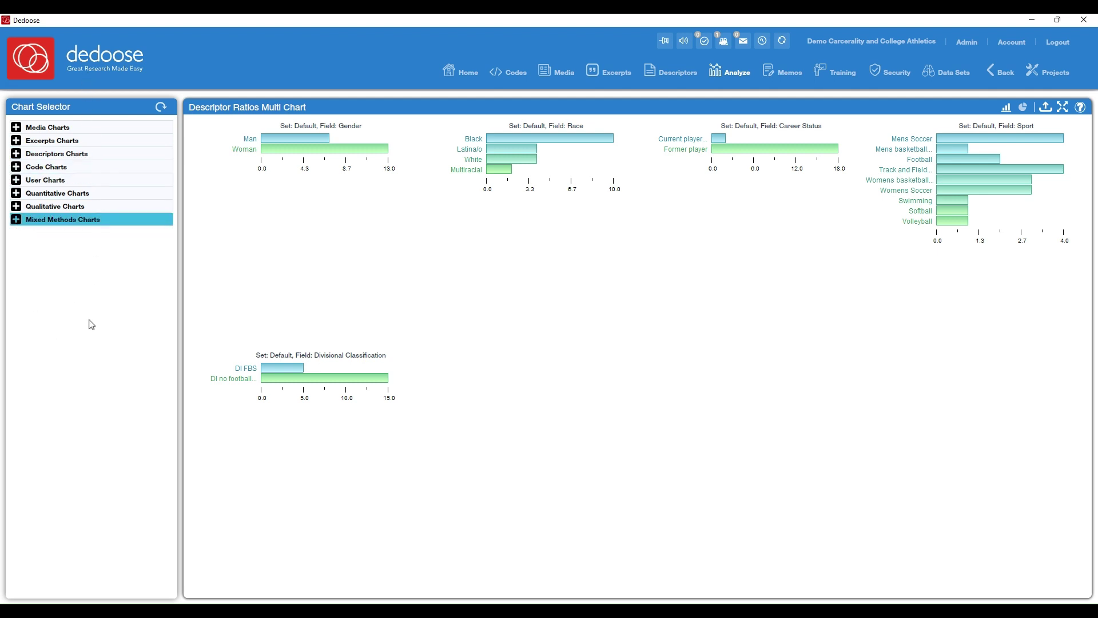